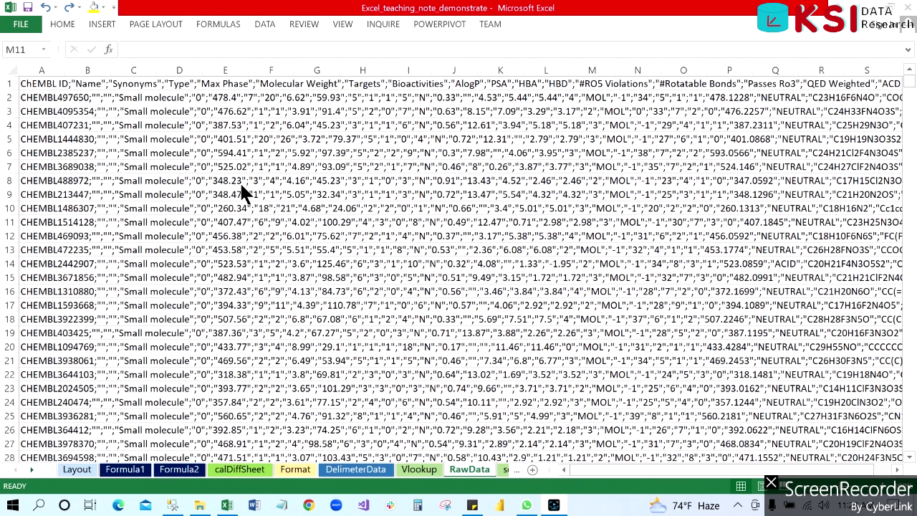
pyautogui.moveTo(109, 78)
pyautogui.mouseDown()
pyautogui.moveTo(99, 86)
pyautogui.moveTo(112, 90)
pyautogui.moveTo(110, 78)
pyautogui.moveTo(96, 119)
pyautogui.moveTo(115, 115)
pyautogui.moveTo(111, 105)
pyautogui.mouseUp()
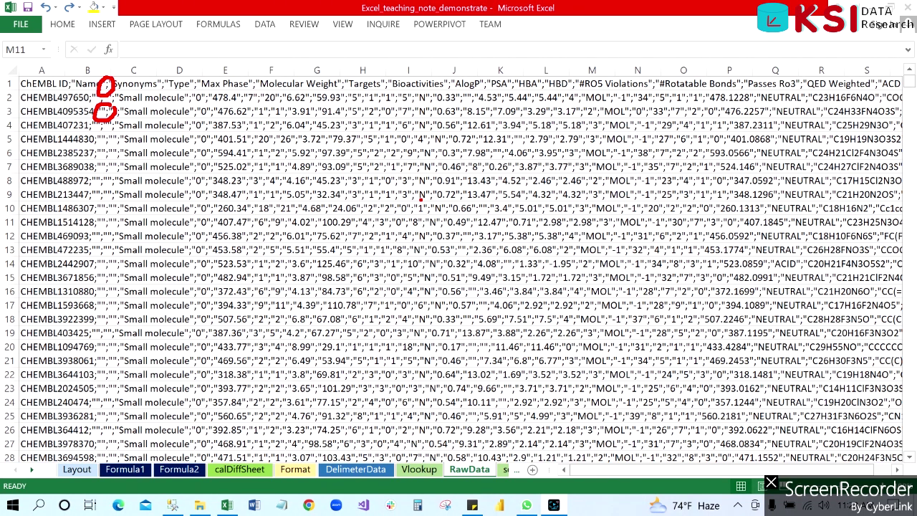
pyautogui.press('Escape')
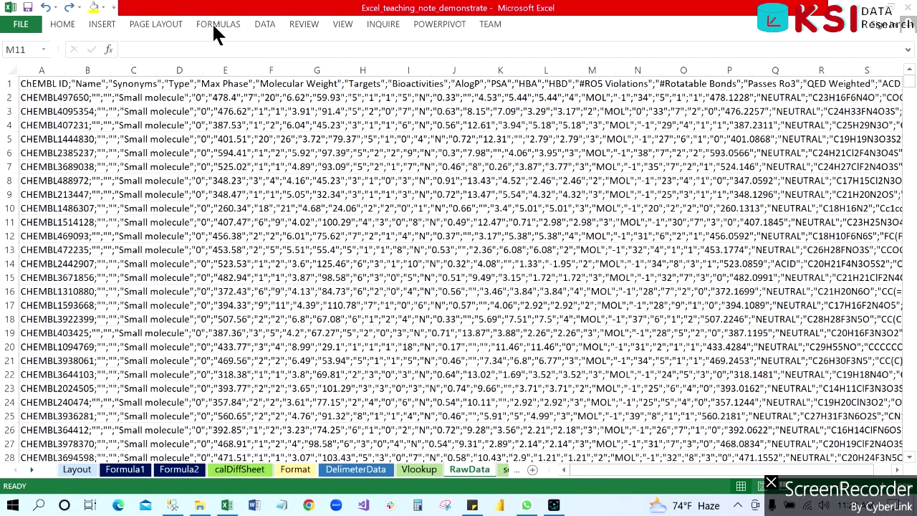
pyautogui.click(261, 24)
pyautogui.click(265, 24)
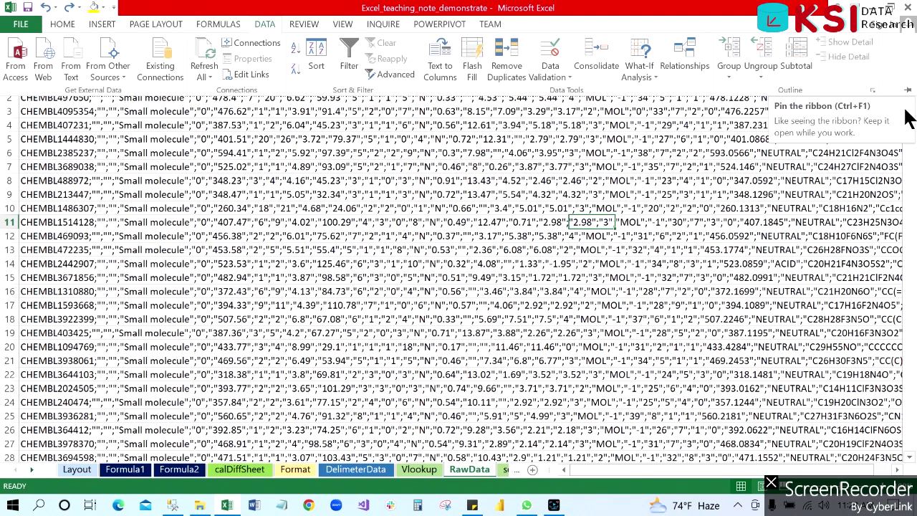
pyautogui.click(909, 163)
pyautogui.scroll(5, 101, 158)
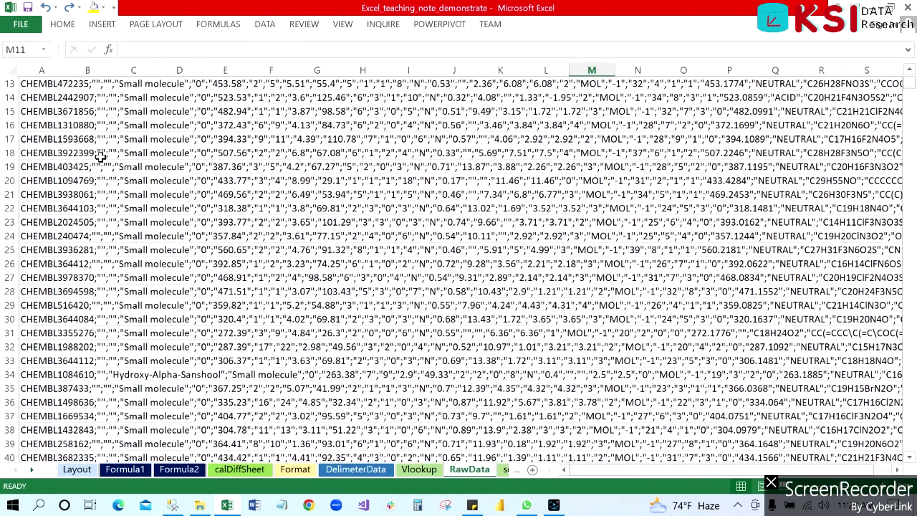
pyautogui.scroll(4, 101, 158)
# Start converting column A of the RawData sheet from text to columns, using the Delimited file type.
pyautogui.click(42, 68)
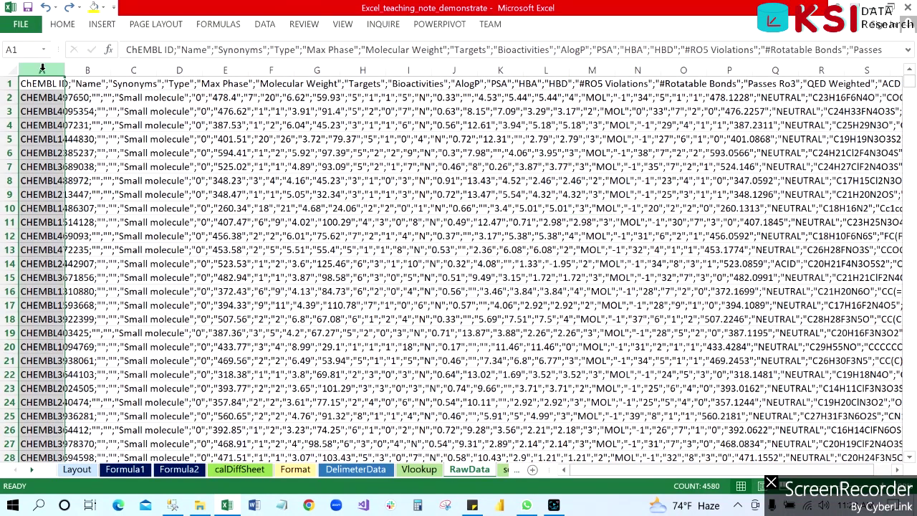
pyautogui.click(265, 26)
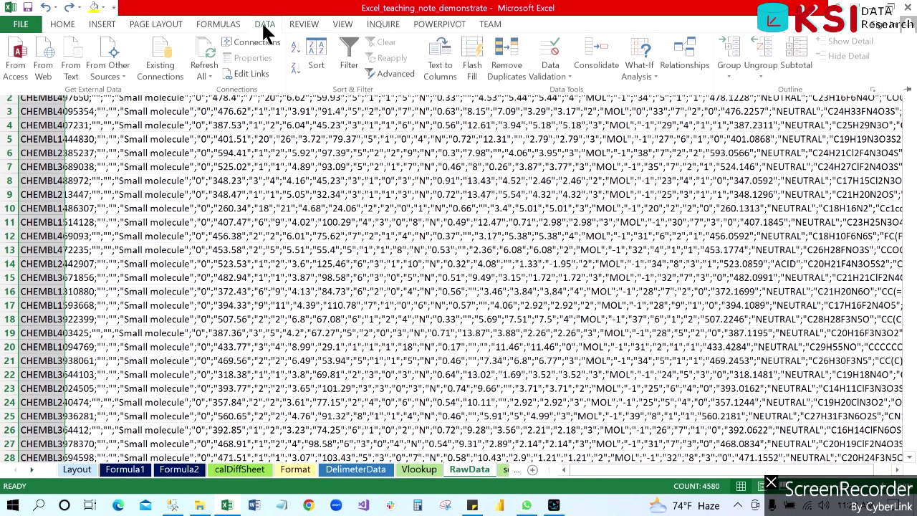
pyautogui.click(444, 68)
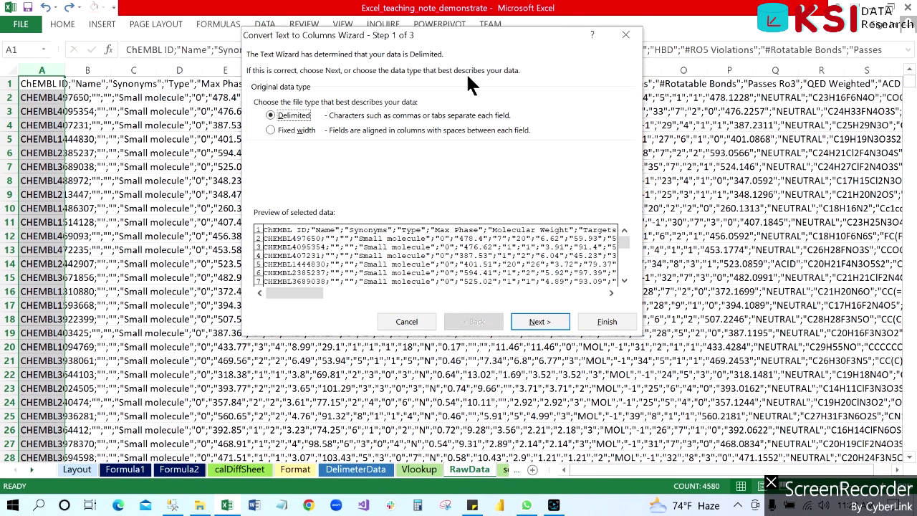
pyautogui.moveTo(470, 33); pyautogui.dragTo(457, 94)
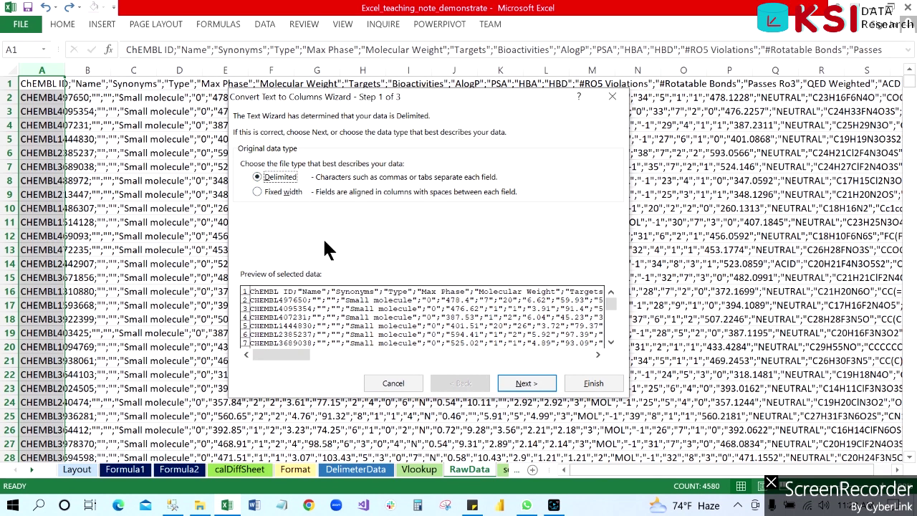
pyautogui.click(529, 381)
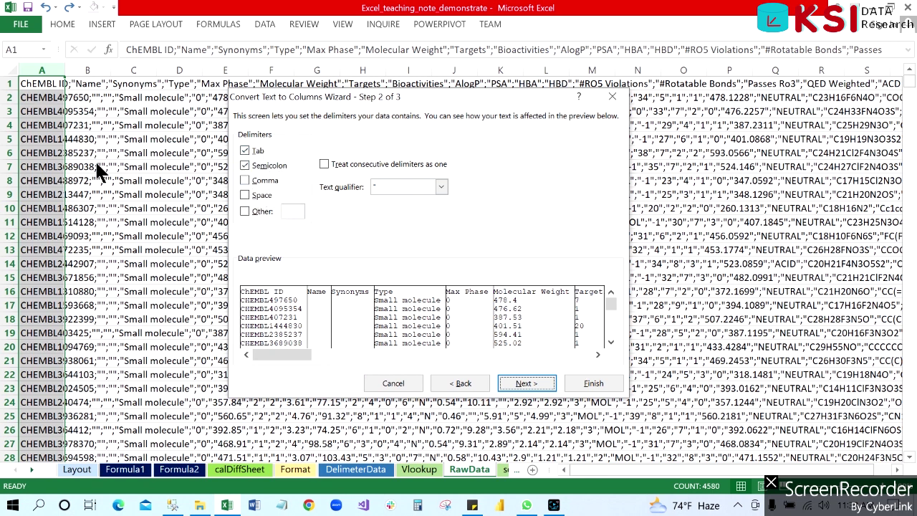
# Split the column A text at semicolons only, with Tab turned off, in General format from $A$1, replacing the existing data.
pyautogui.click(244, 152)
pyautogui.click(530, 382)
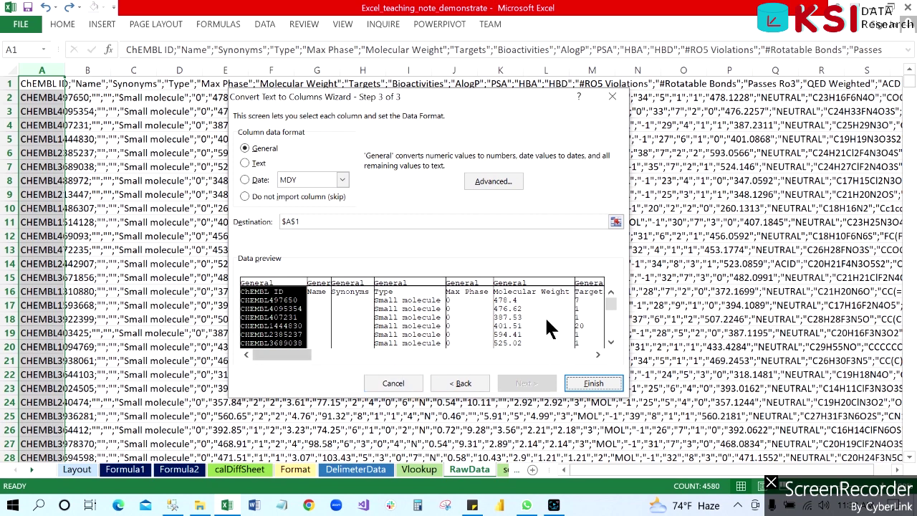
pyautogui.click(594, 379)
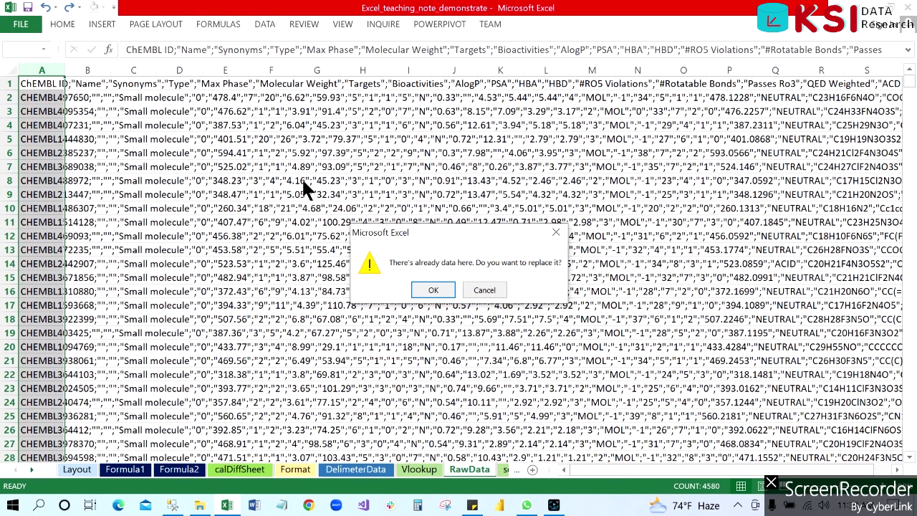
pyautogui.click(433, 290)
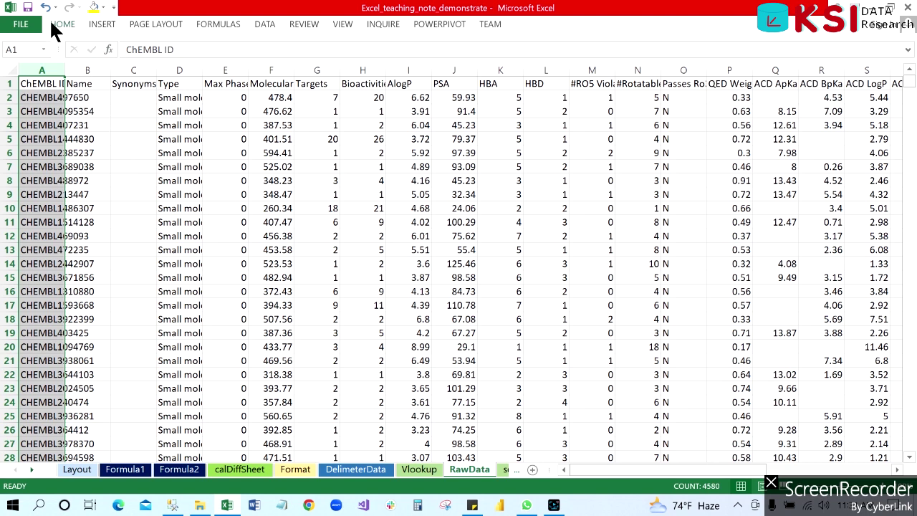
pyautogui.click(103, 27)
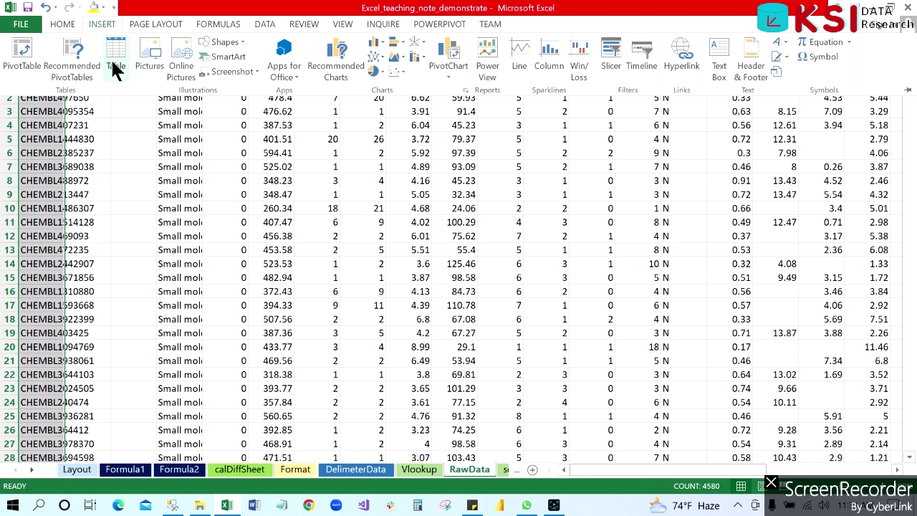
pyautogui.click(115, 58)
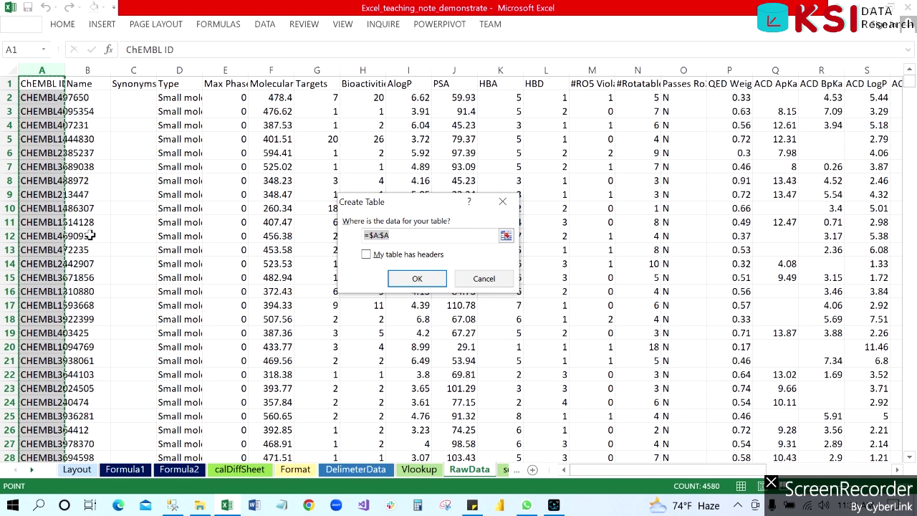
pyautogui.click(485, 279)
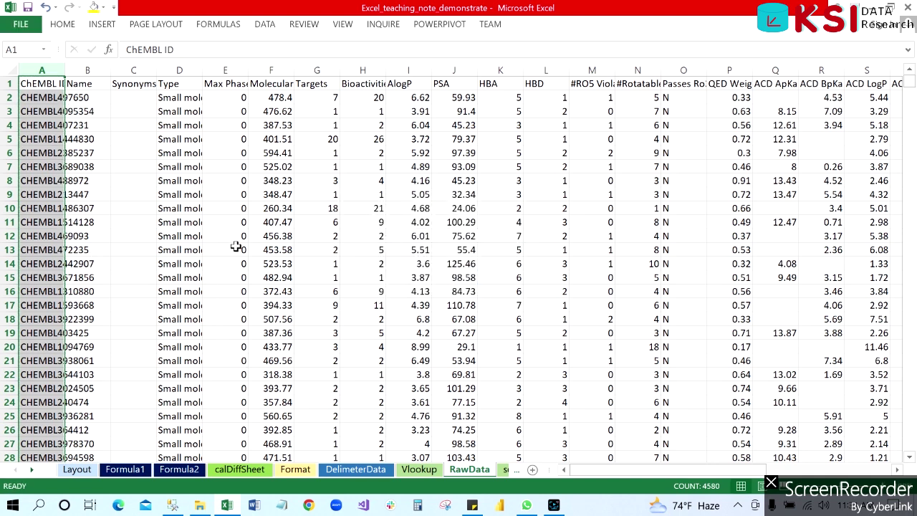
# Convert the data range $A$1:$AE$4580 into a table with headers.
pyautogui.click(367, 208)
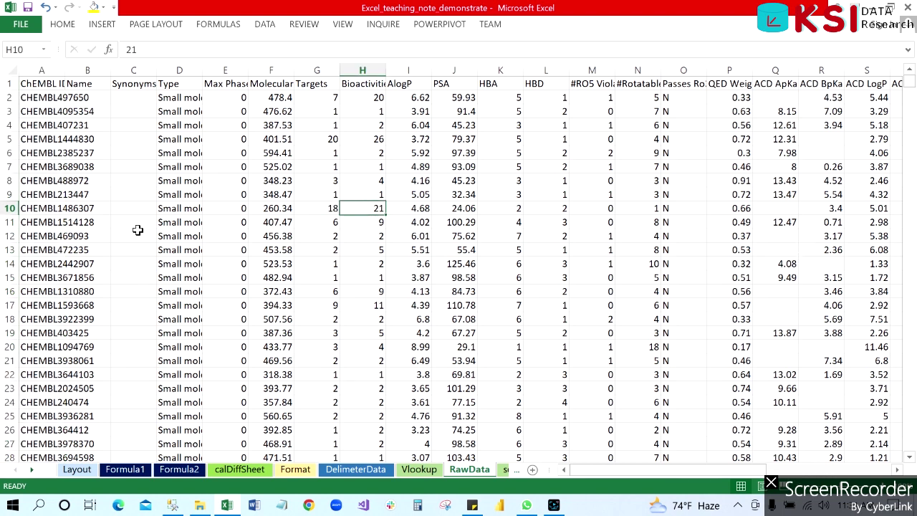
pyautogui.click(187, 182)
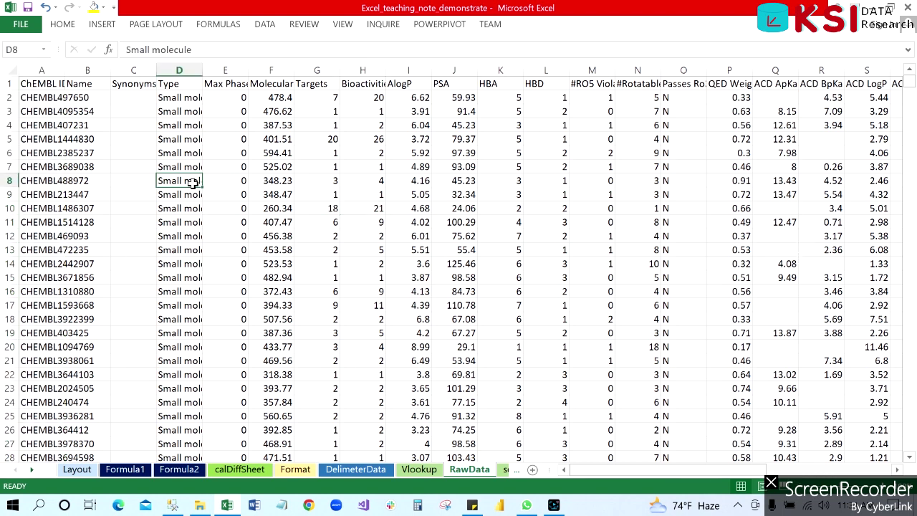
pyautogui.click(101, 25)
pyautogui.click(115, 51)
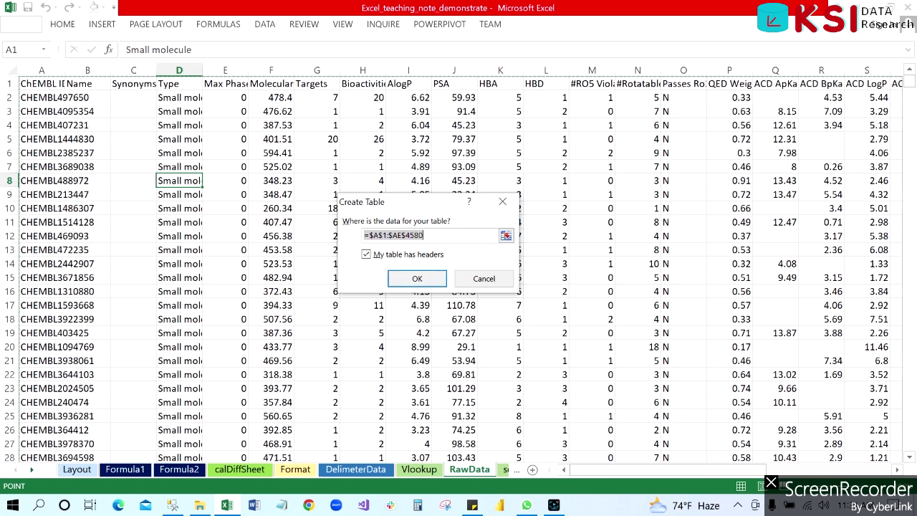
pyautogui.click(423, 277)
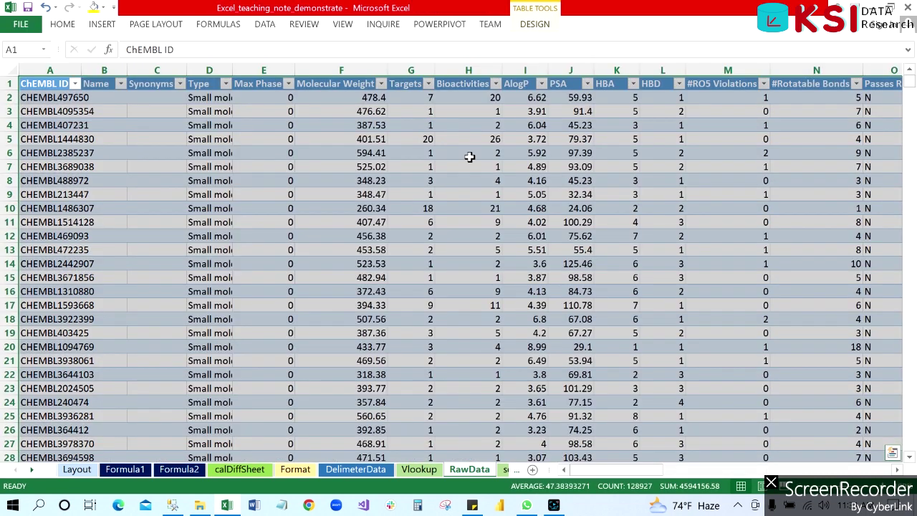
pyautogui.click(459, 235)
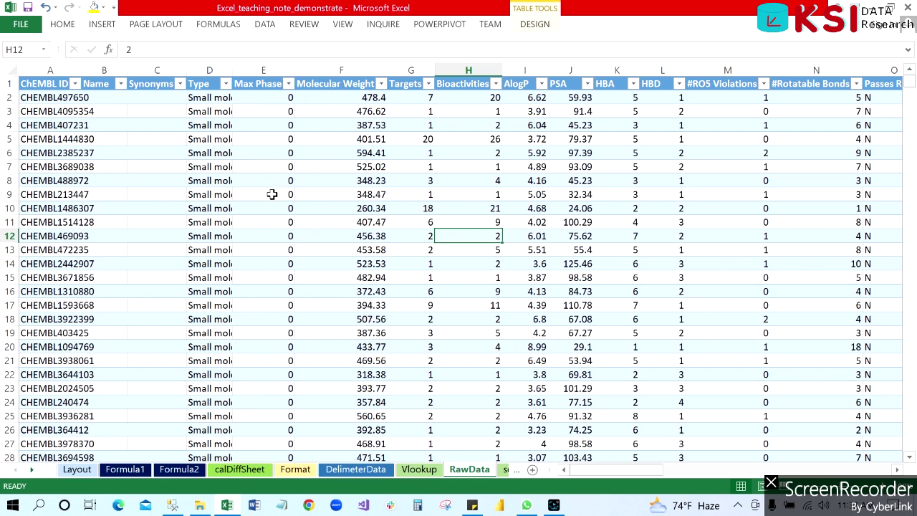
# Set up a Less Than highlight rule for the Molecular Weight column with a threshold of 350.
pyautogui.click(347, 81)
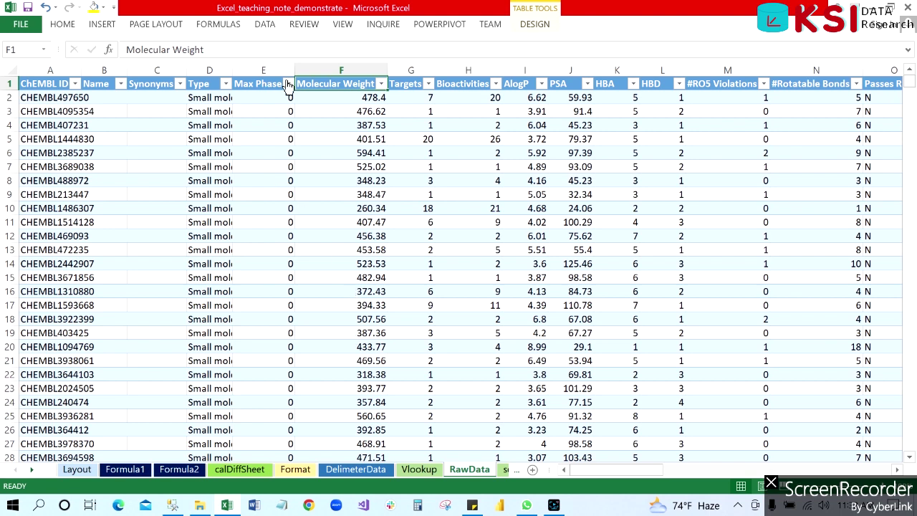
pyautogui.click(343, 70)
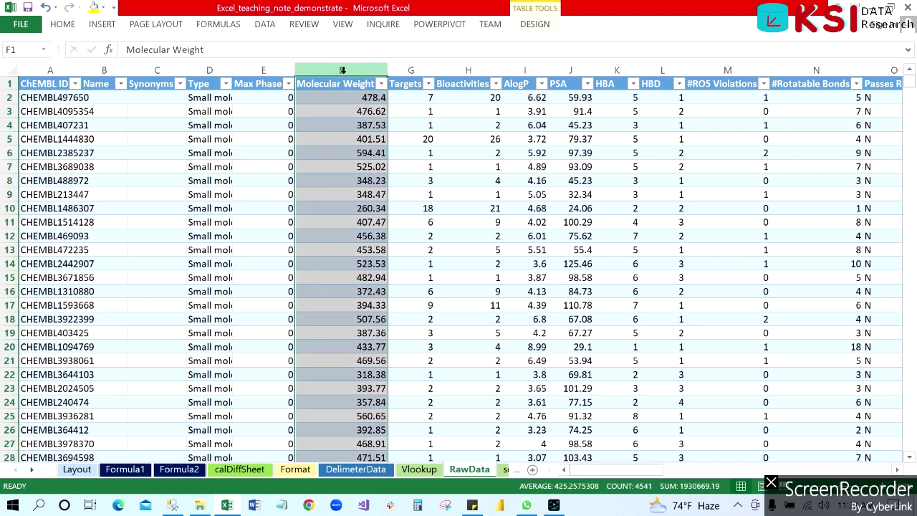
pyautogui.click(62, 23)
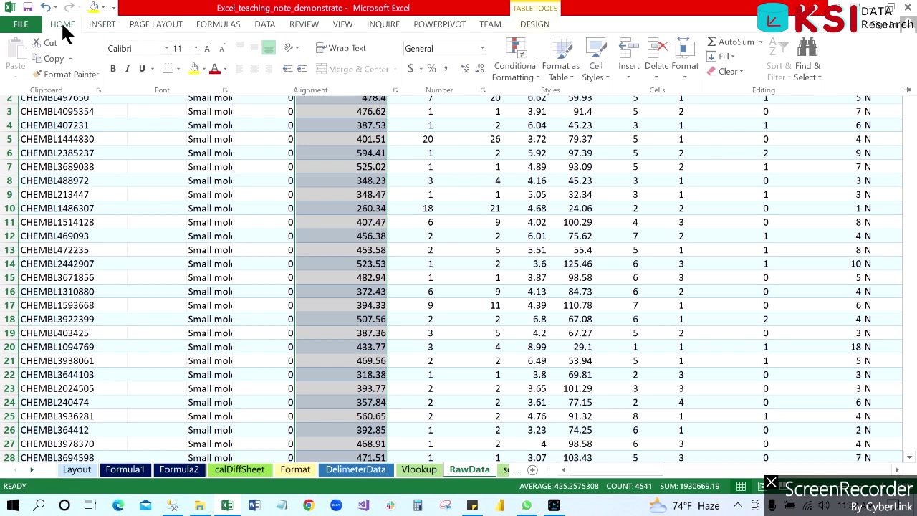
pyautogui.click(513, 68)
pyautogui.moveTo(561, 99)
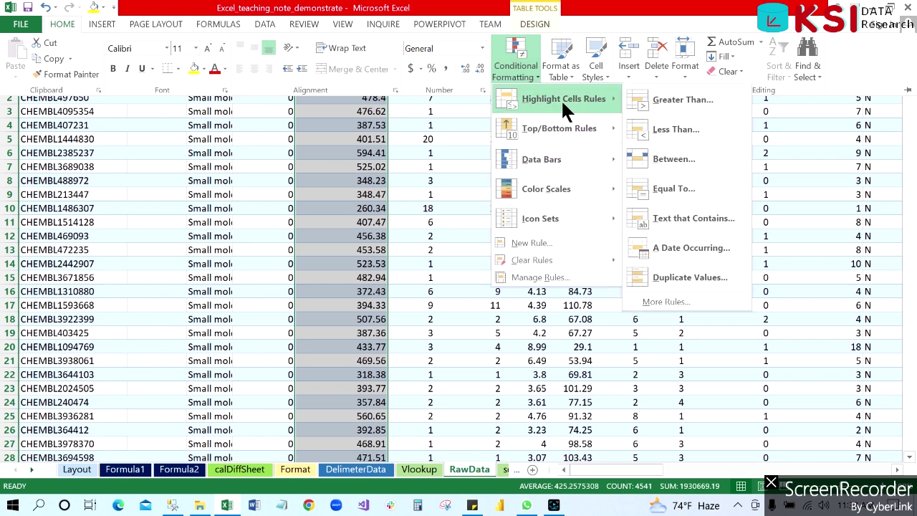
pyautogui.click(694, 129)
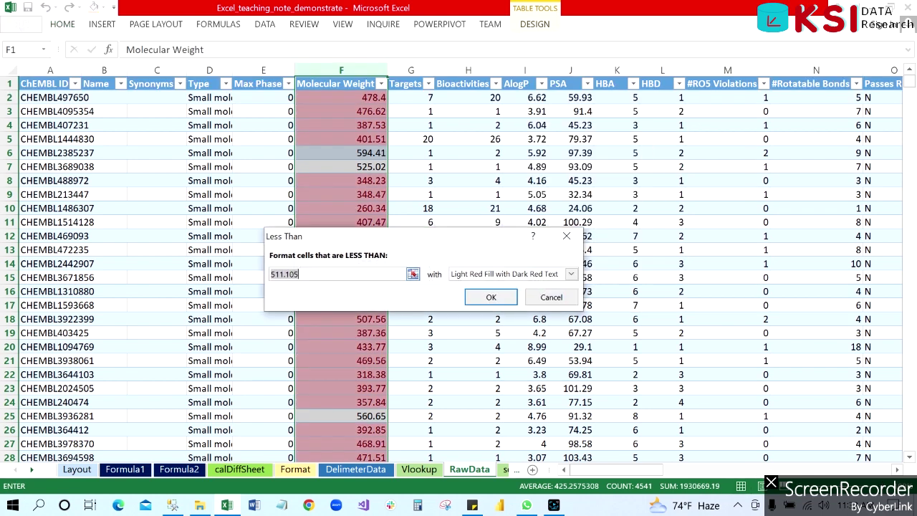
pyautogui.moveTo(301, 275); pyautogui.dragTo(261, 272)
pyautogui.write('35')
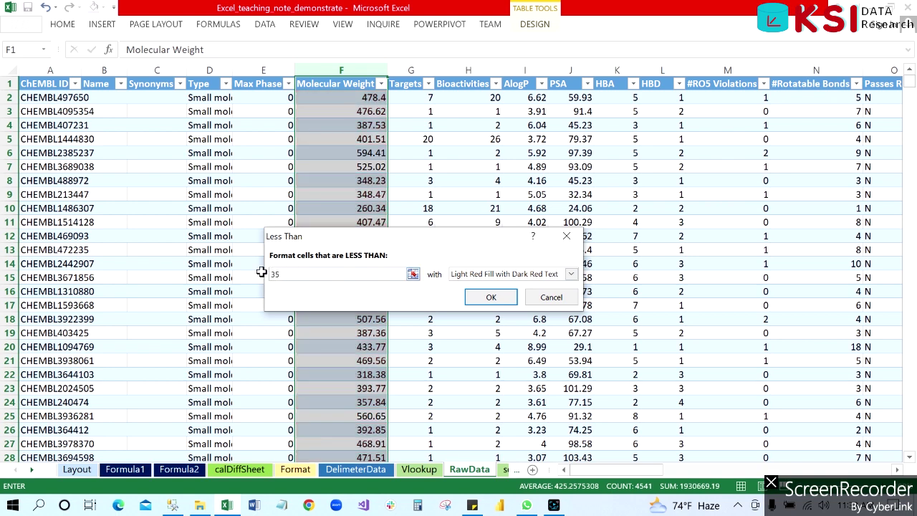
pyautogui.write('0')
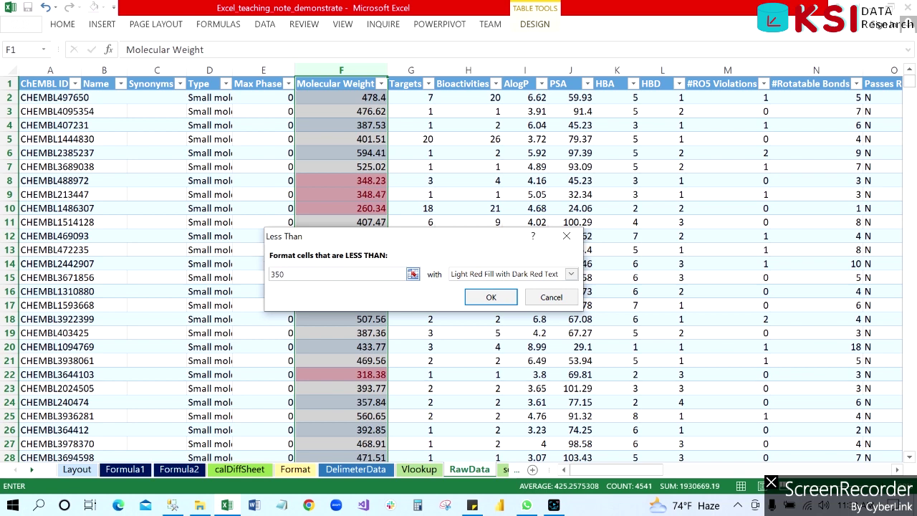
# Give the Less Than rule the Green Fill with Dark Green Text format and apply it.
pyautogui.click(571, 275)
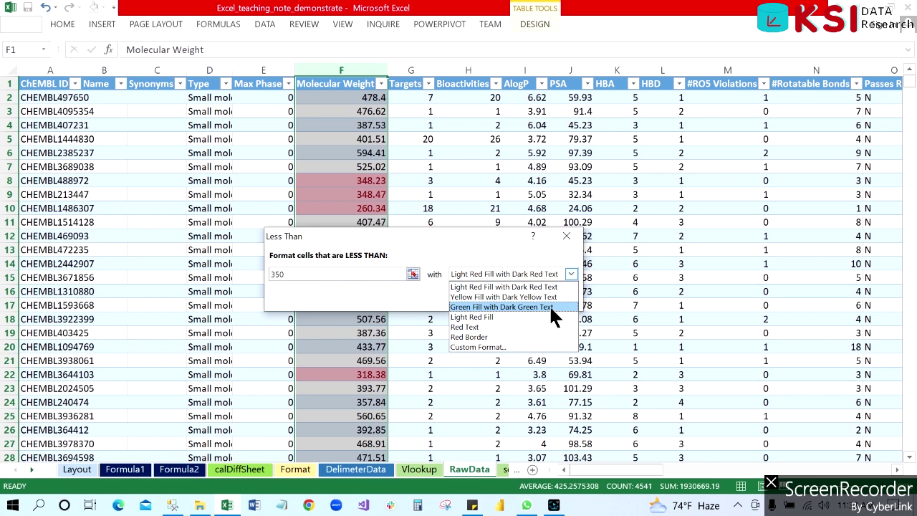
pyautogui.click(549, 307)
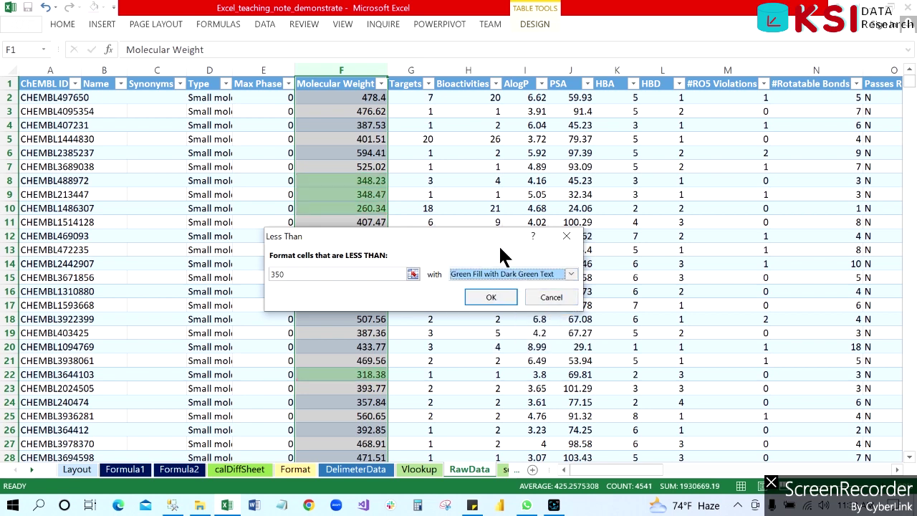
pyautogui.click(491, 296)
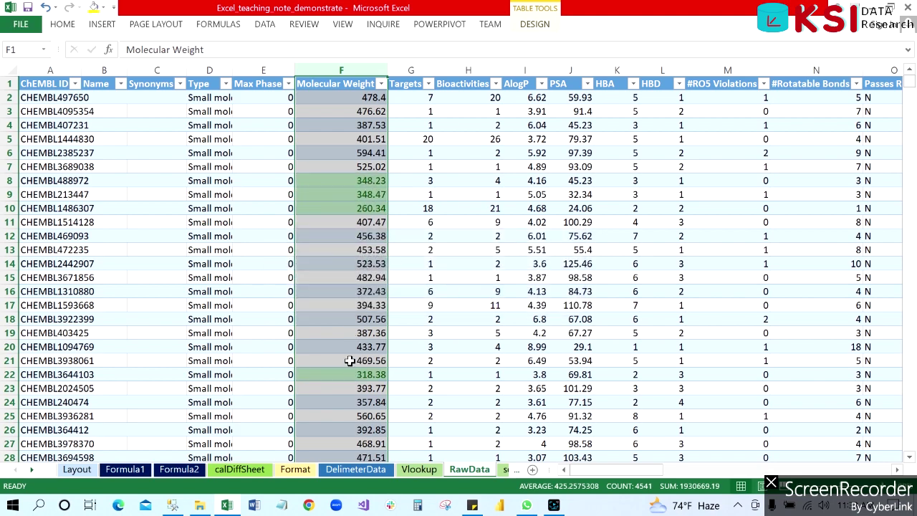
# Filter the Molecular Weight column by cell color so only the light green highlighted rows are shown.
pyautogui.scroll(-6, 347, 291)
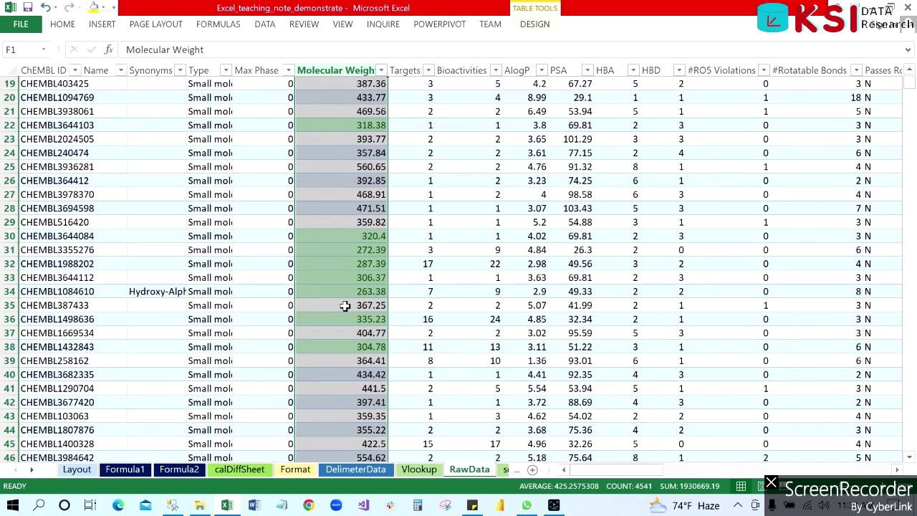
pyautogui.scroll(-7, 351, 337)
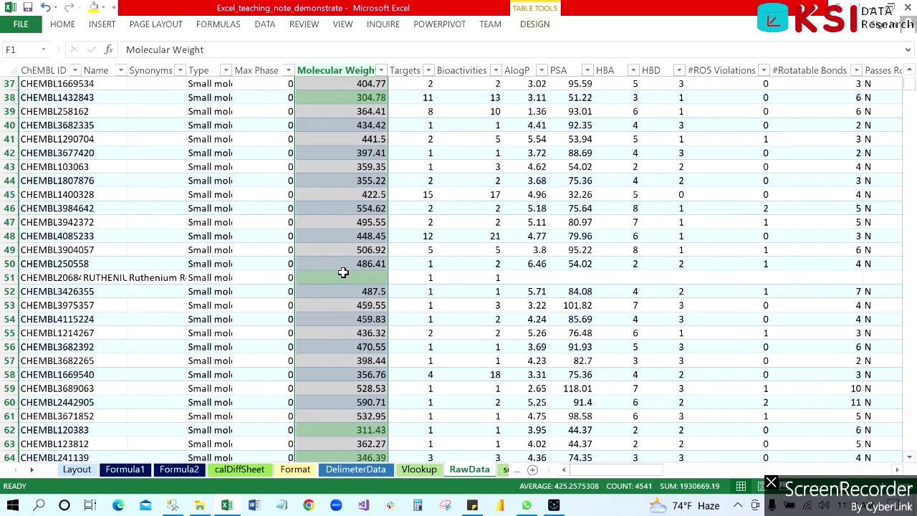
pyautogui.scroll(13, 344, 341)
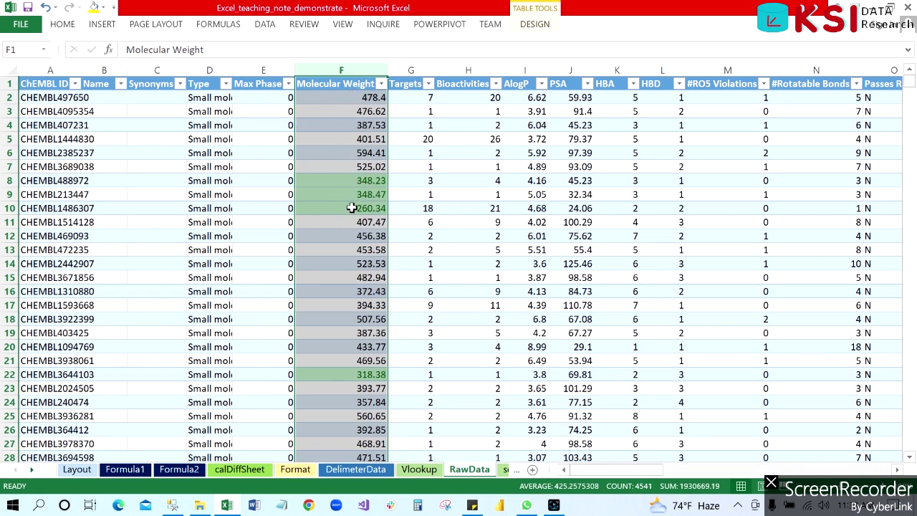
pyautogui.click(381, 85)
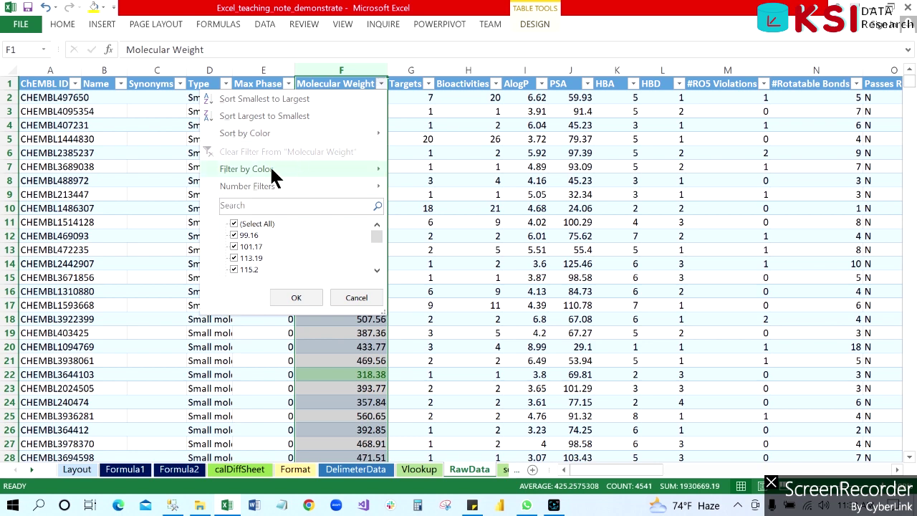
pyautogui.moveTo(267, 173)
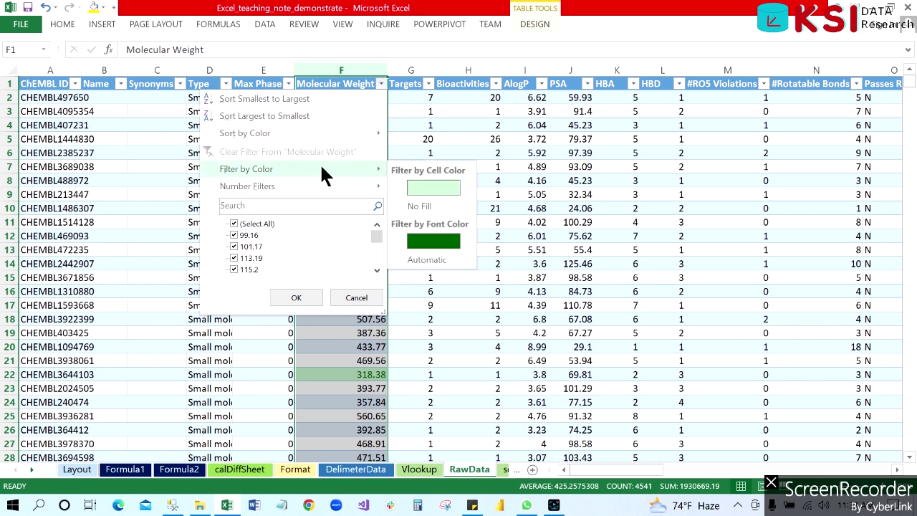
pyautogui.click(444, 185)
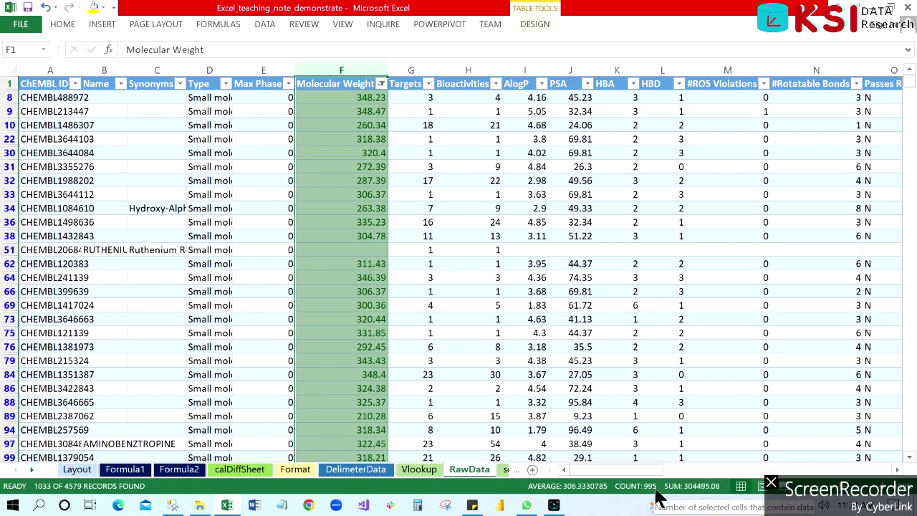
# Examine the filtered rows to check which compounds remain in the Molecular Weight column.
pyautogui.scroll(-5, 352, 263)
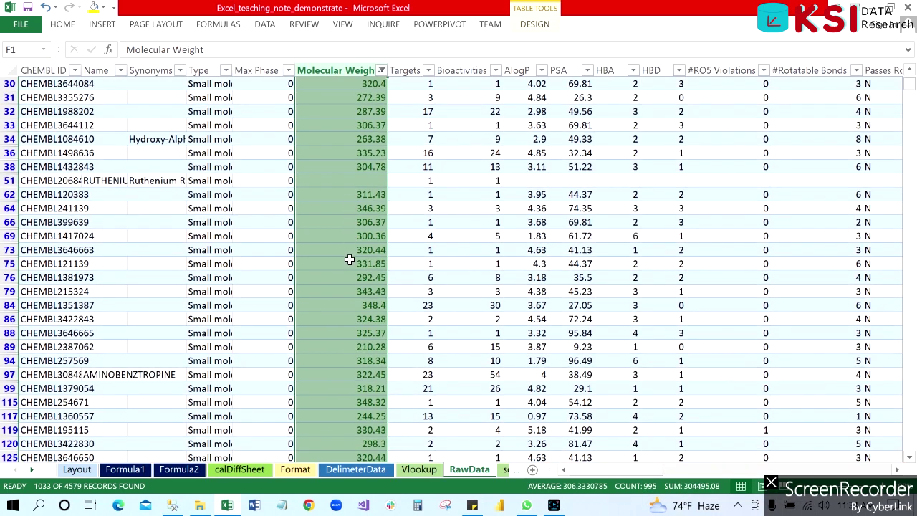
pyautogui.scroll(-14, 349, 263)
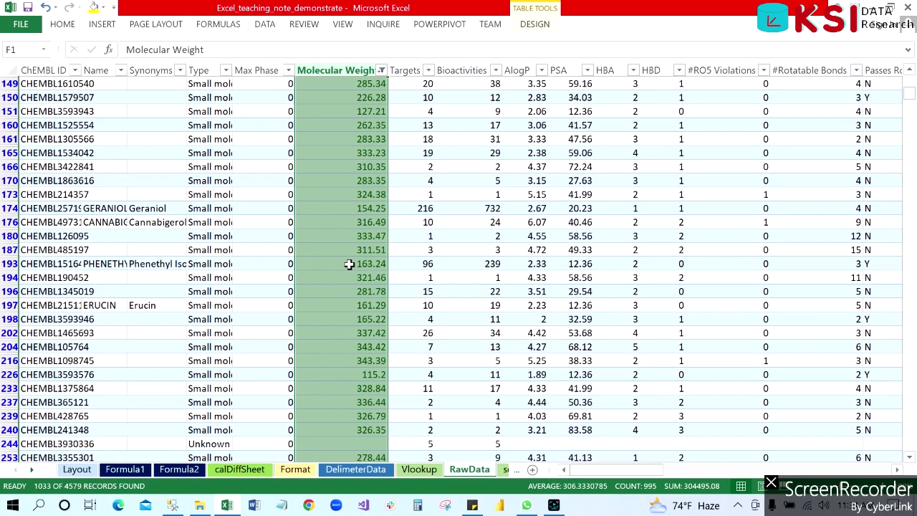
pyautogui.scroll(2, 349, 263)
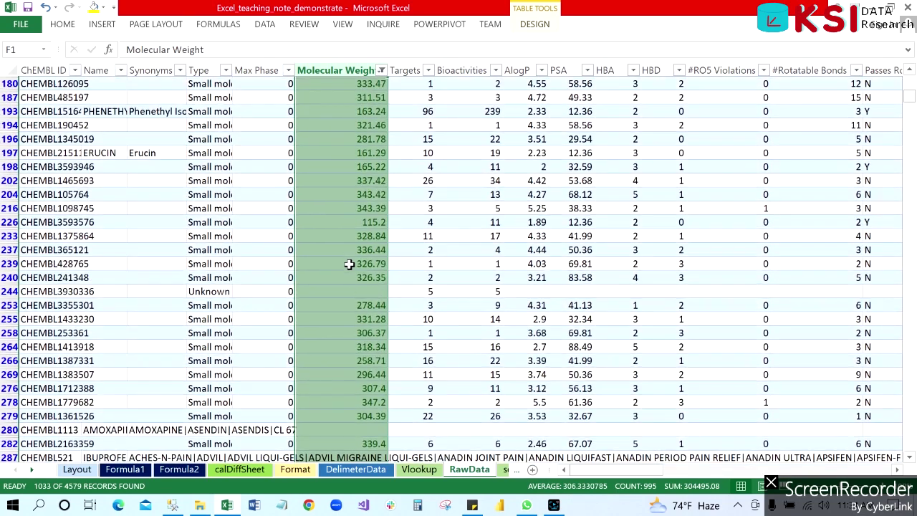
pyautogui.scroll(-9, 349, 263)
pyautogui.scroll(-1, 349, 264)
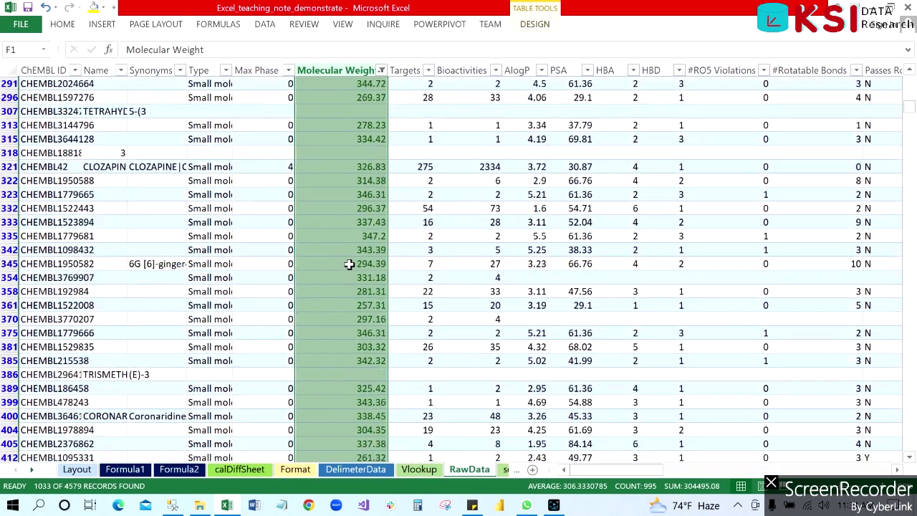
pyautogui.scroll(18, 349, 263)
pyautogui.scroll(12, 349, 264)
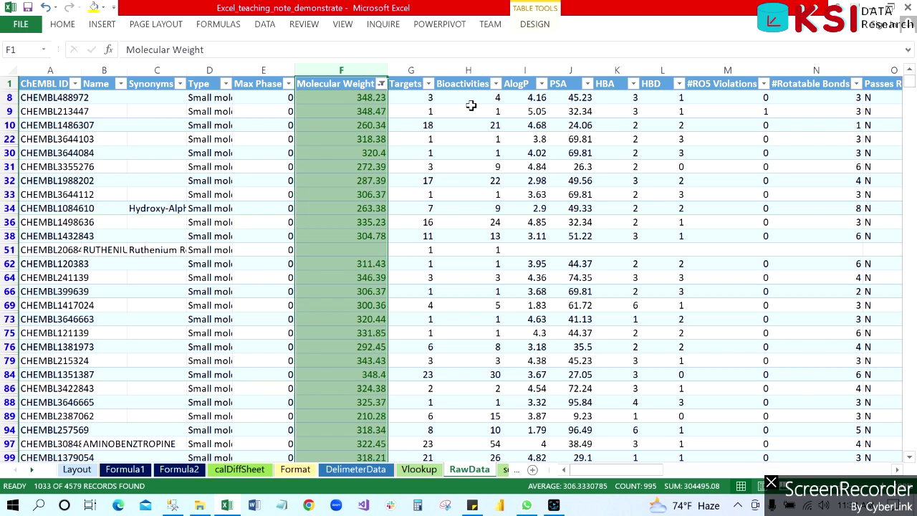
# Start a custom color scale formatting rule for the Bioactivities column and move its dialog clear of the column.
pyautogui.click(467, 69)
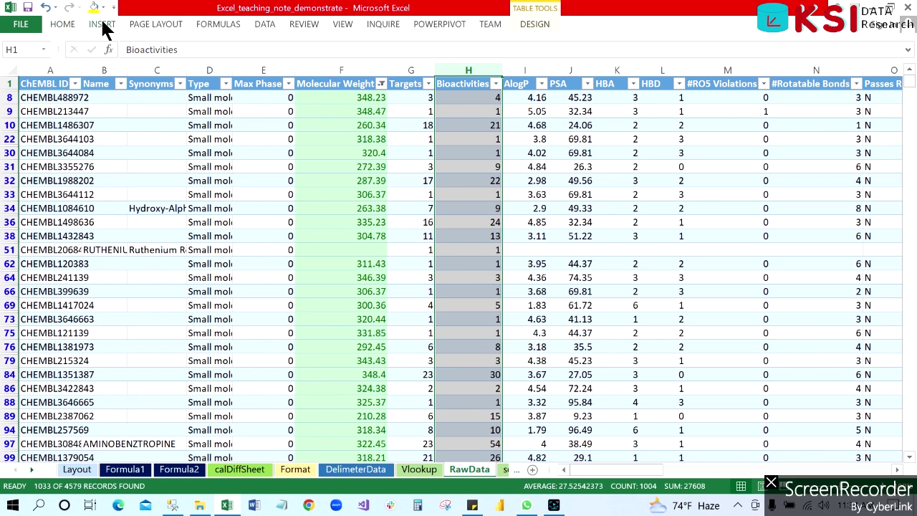
pyautogui.click(59, 23)
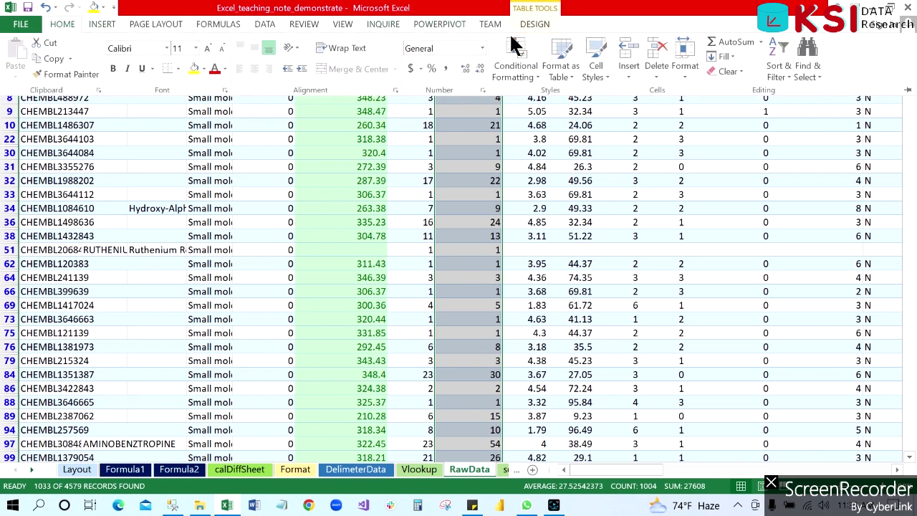
pyautogui.click(524, 77)
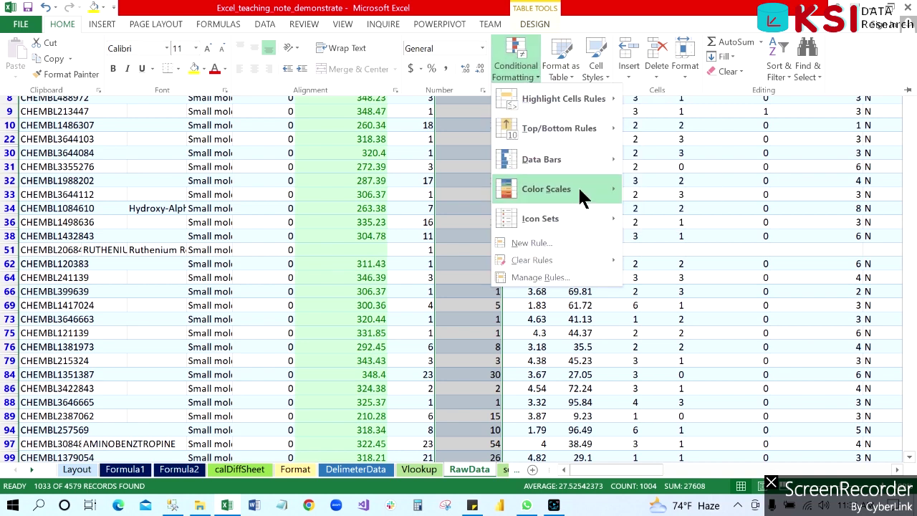
pyautogui.moveTo(538, 160)
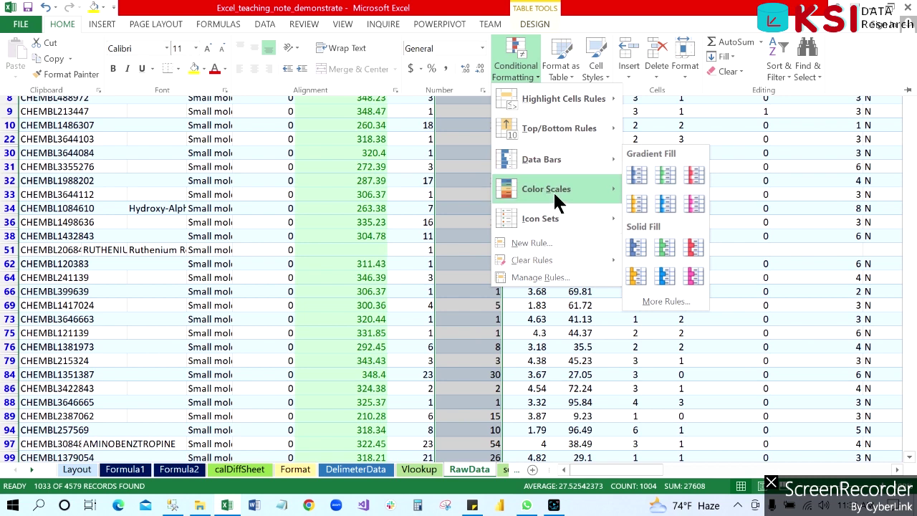
pyautogui.moveTo(552, 192)
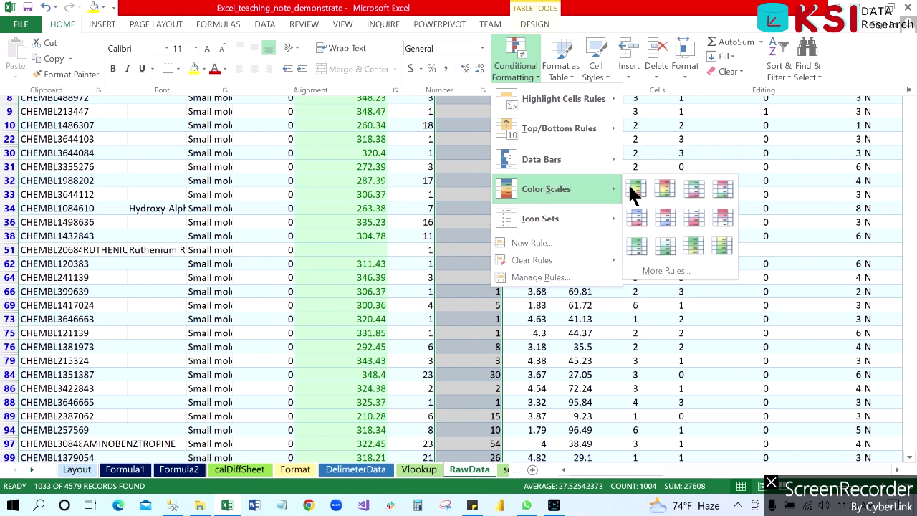
pyautogui.click(670, 269)
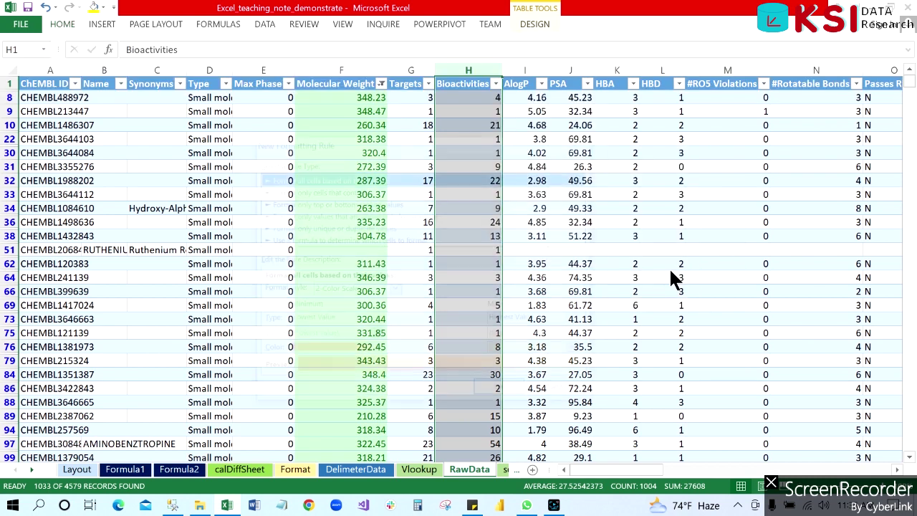
pyautogui.moveTo(412, 151); pyautogui.dragTo(452, 161)
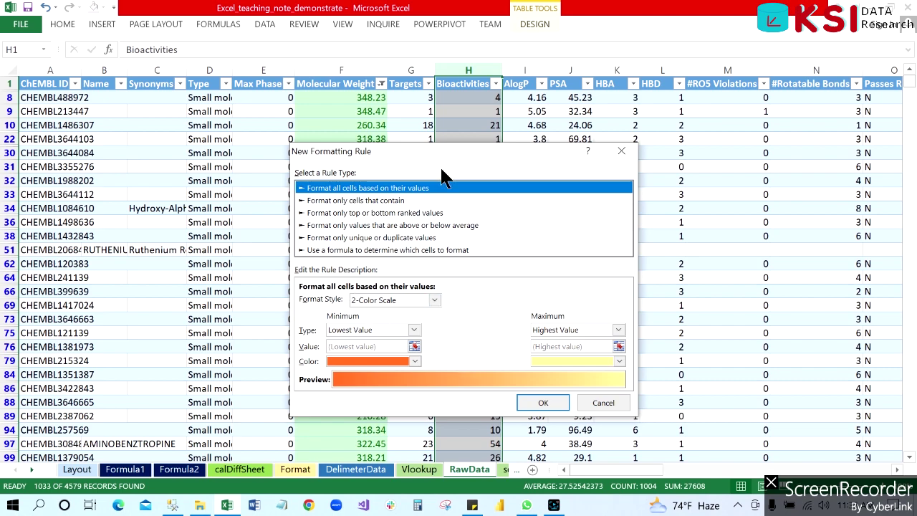
pyautogui.moveTo(437, 156); pyautogui.dragTo(220, 120)
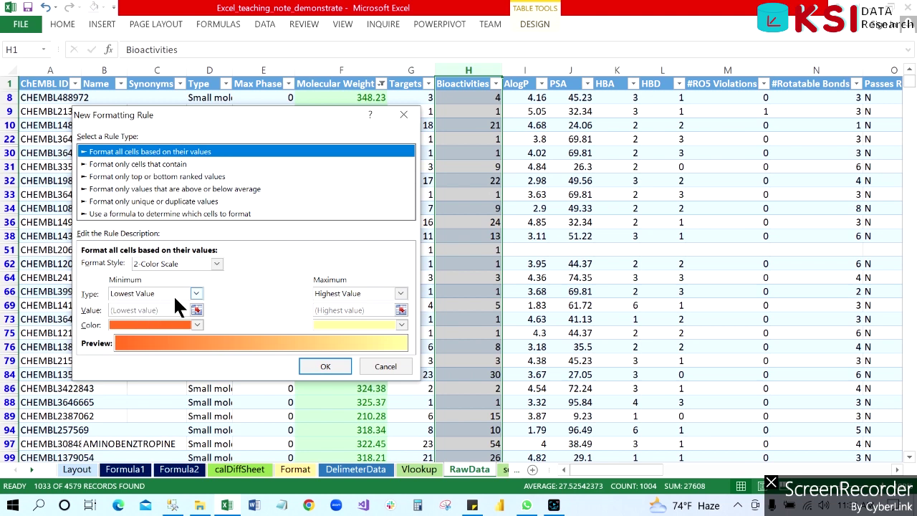
# Set the 2-Color Scale's minimum to type Number with value 1 and a dark green color.
pyautogui.click(195, 294)
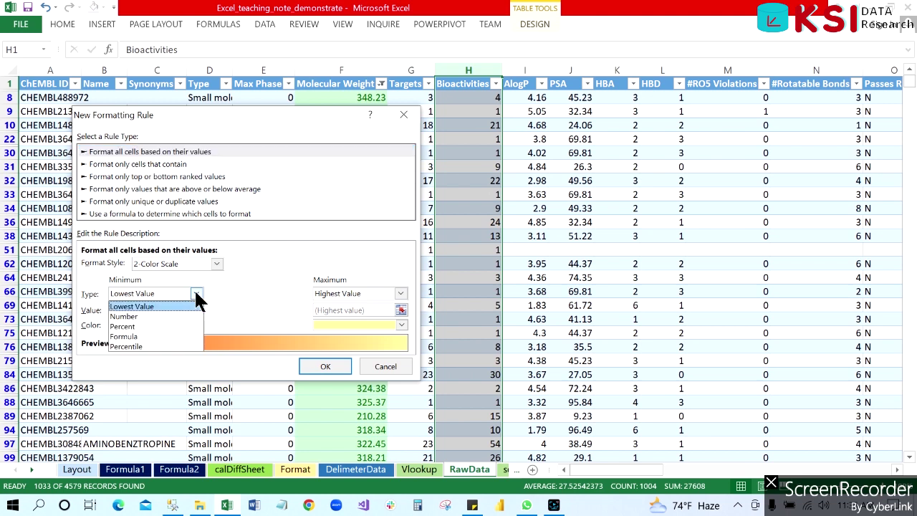
pyautogui.click(143, 316)
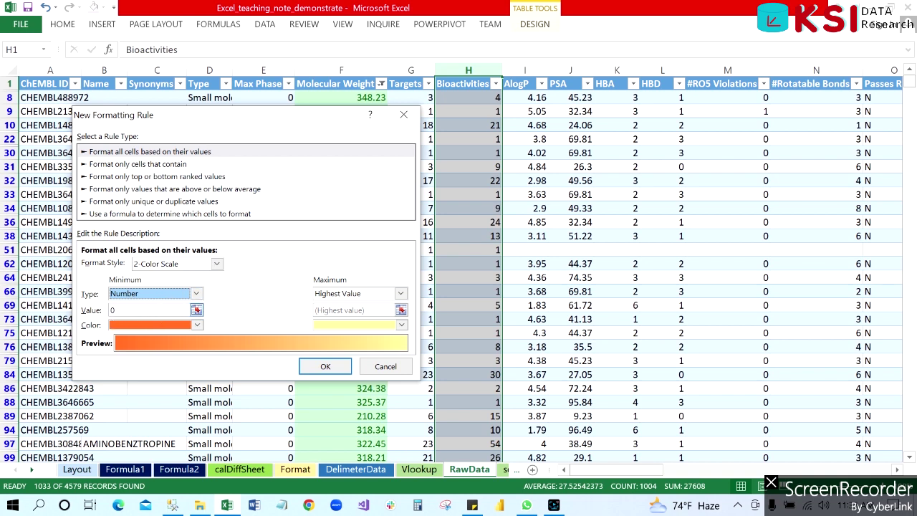
pyautogui.press('Tab')
pyautogui.write('1')
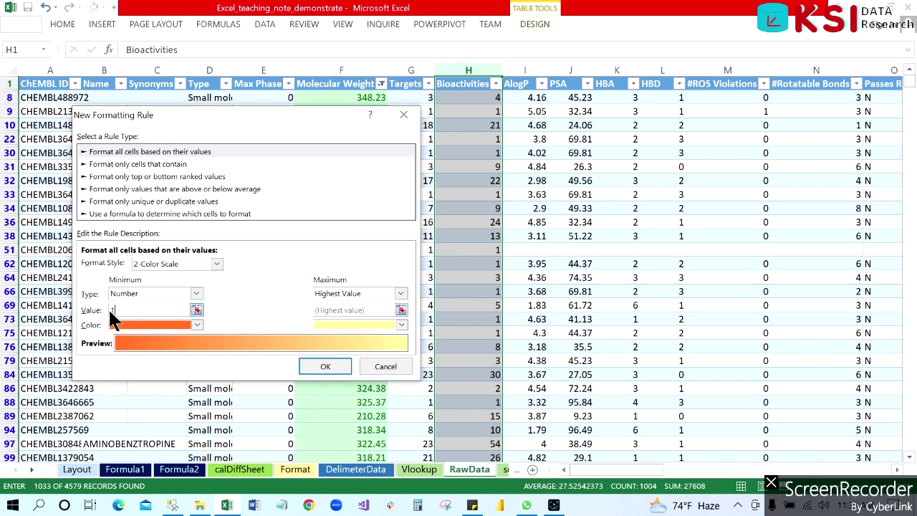
pyautogui.click(197, 325)
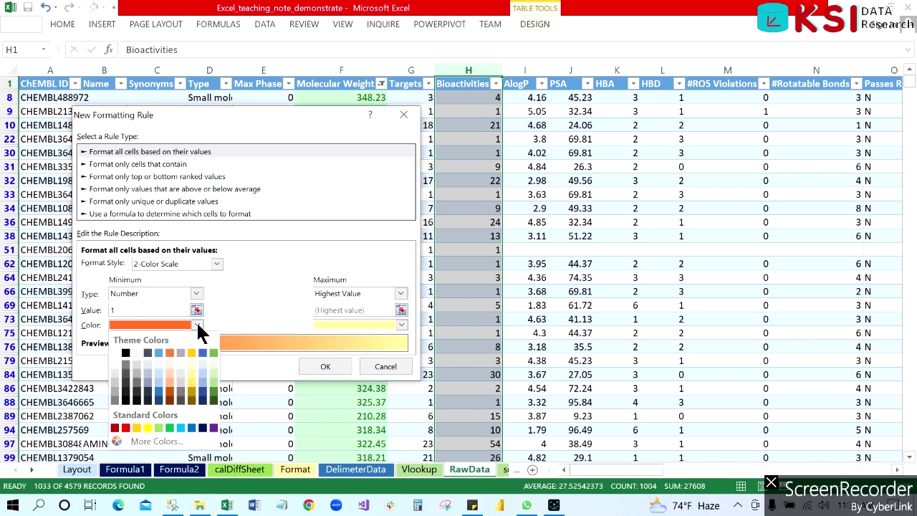
pyautogui.click(214, 391)
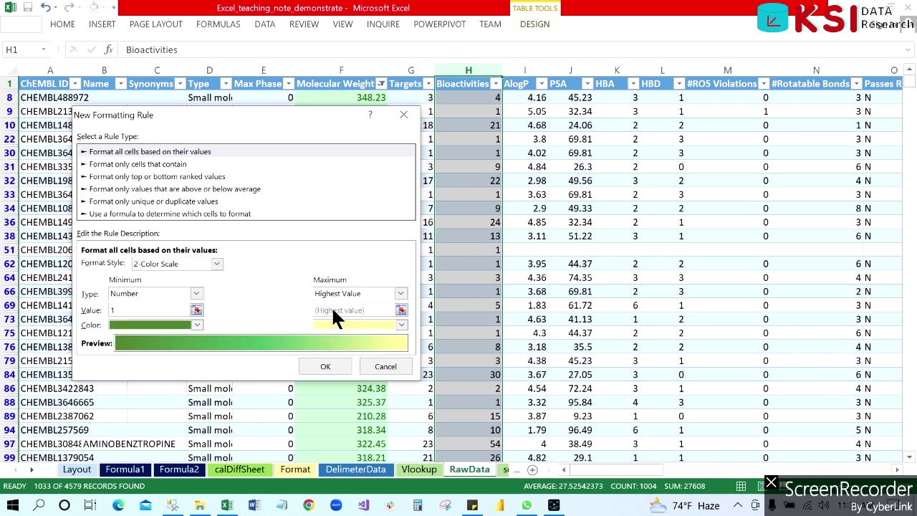
# Set the color scale's maximum type to Number, enter its limit, and apply the rule to the Bioactivities column.
pyautogui.click(401, 294)
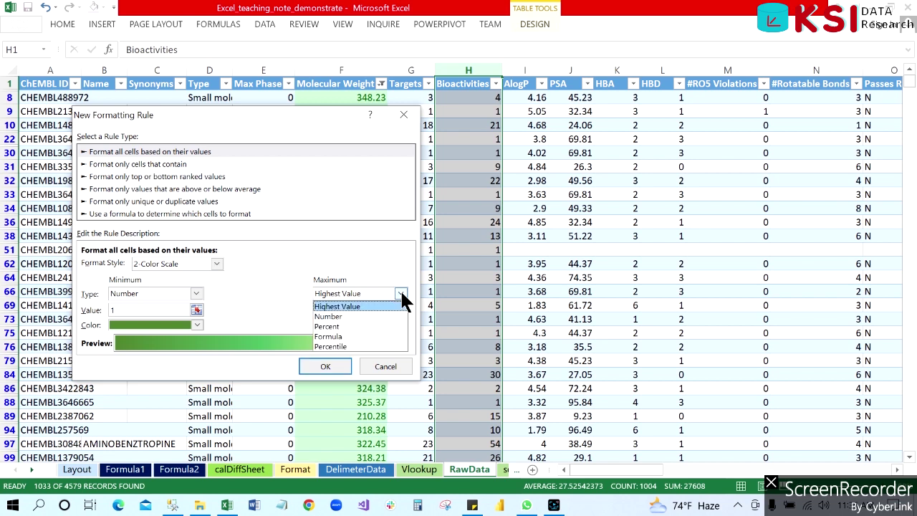
pyautogui.click(355, 316)
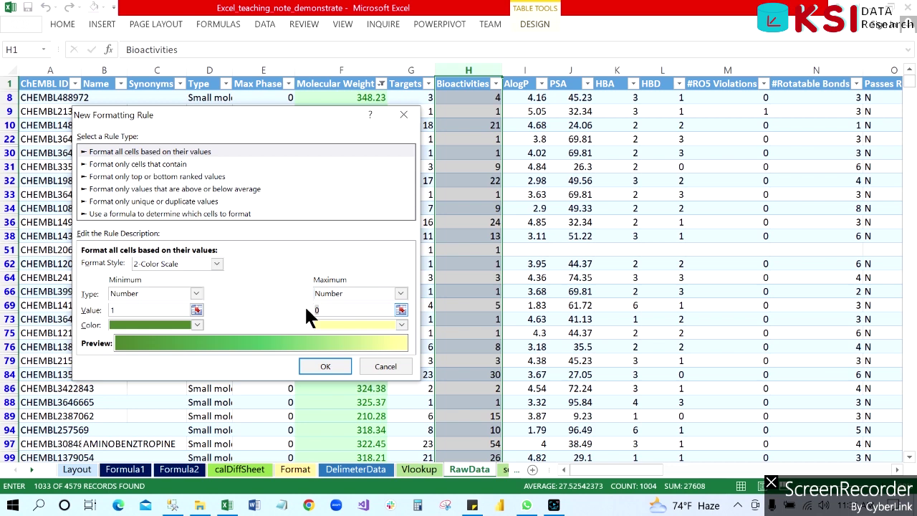
pyautogui.write('2')
pyautogui.click(332, 365)
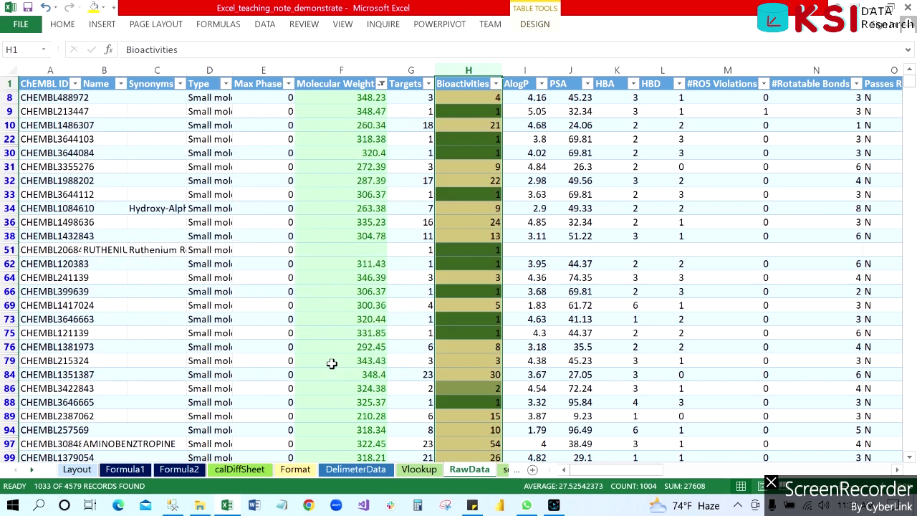
# Examine the filtered rows to check how the color scale shades the Bioactivities values.
pyautogui.scroll(-15, 487, 311)
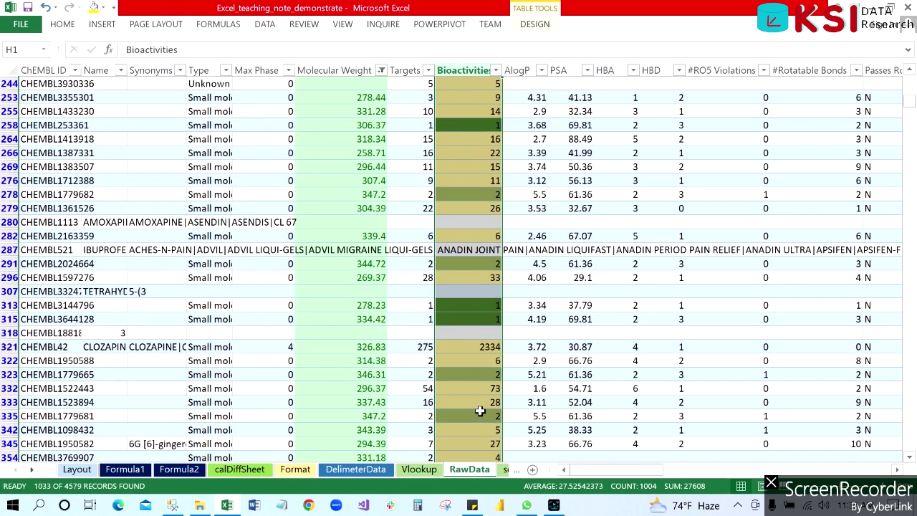
pyautogui.scroll(-3, 469, 374)
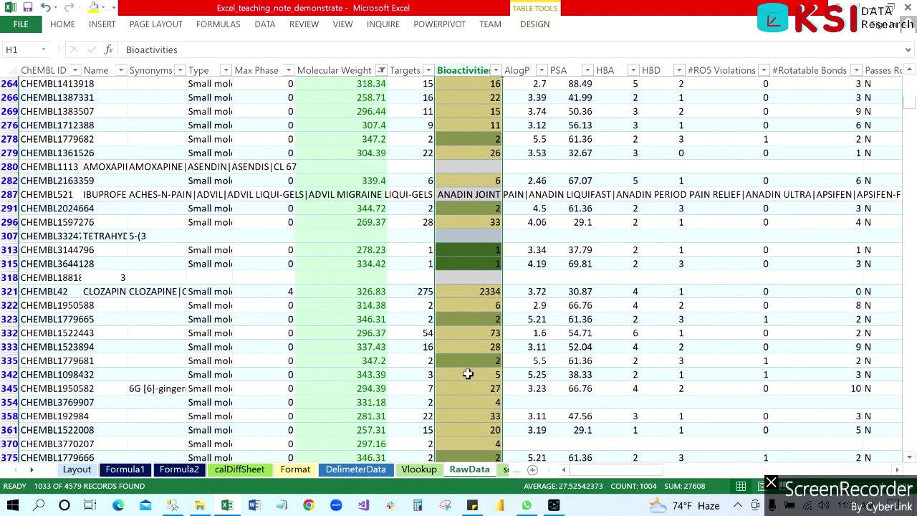
pyautogui.scroll(-4, 467, 375)
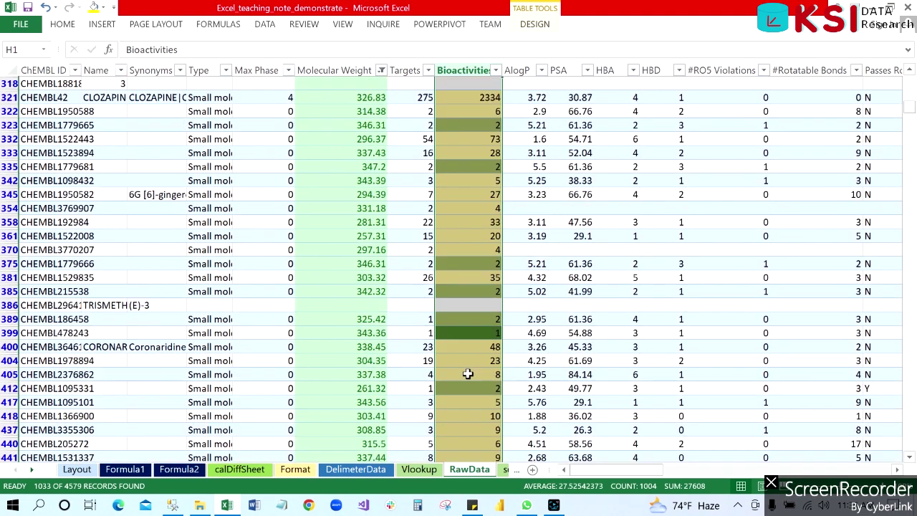
pyautogui.scroll(14, 467, 374)
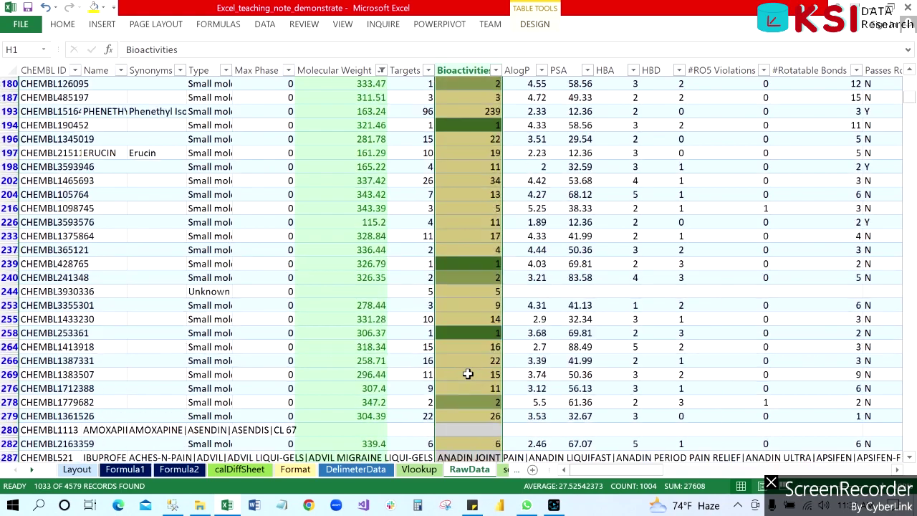
pyautogui.scroll(12, 467, 374)
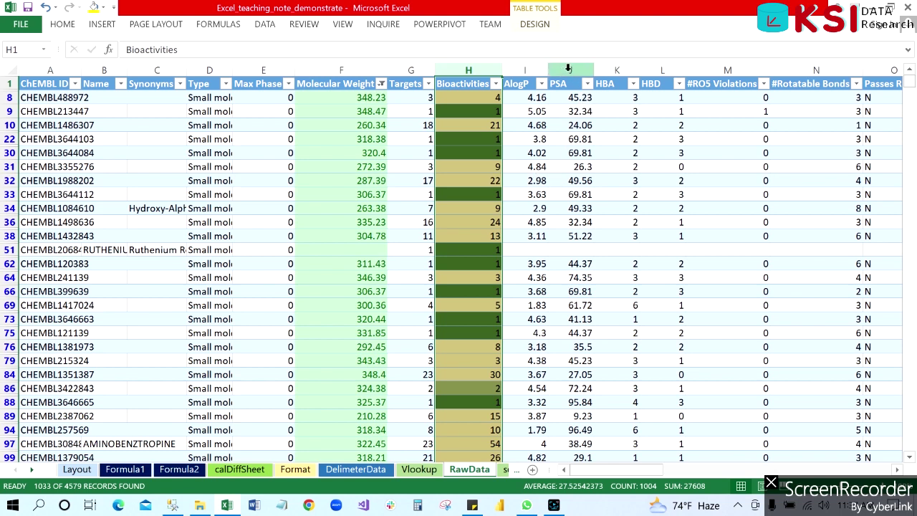
# Apply green solid fill data bars to the whole PSA column as conditional formatting.
pyautogui.click(571, 68)
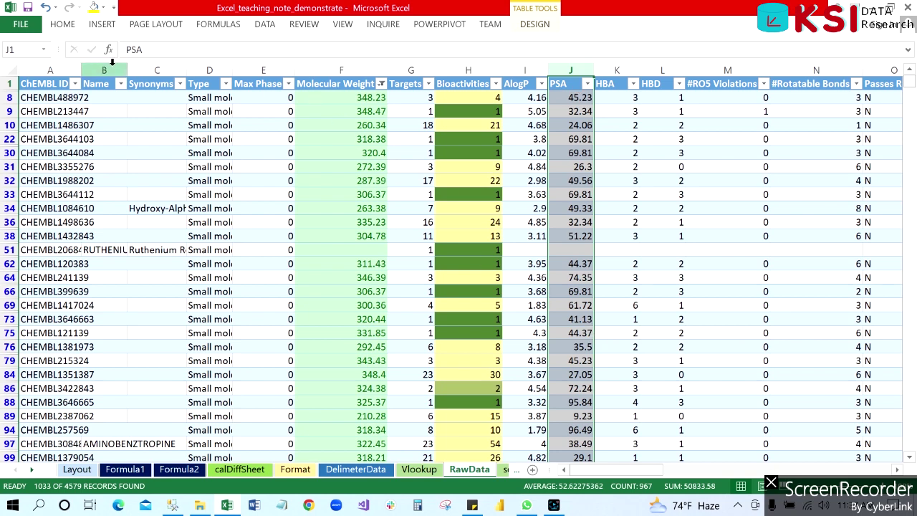
pyautogui.click(62, 24)
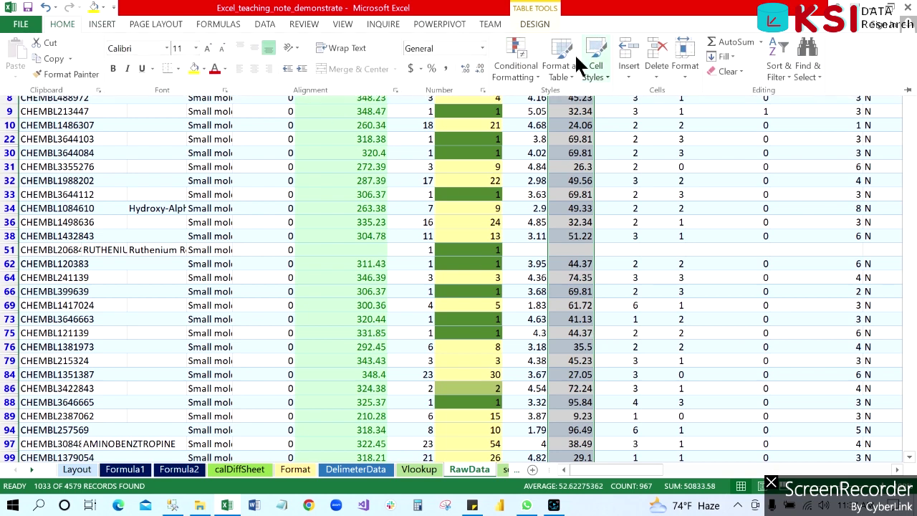
pyautogui.click(516, 63)
pyautogui.moveTo(536, 165)
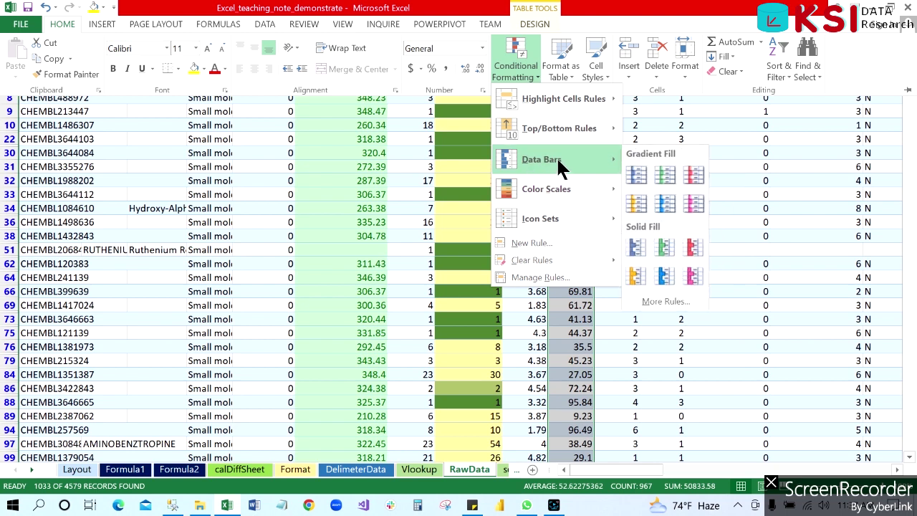
pyautogui.click(667, 245)
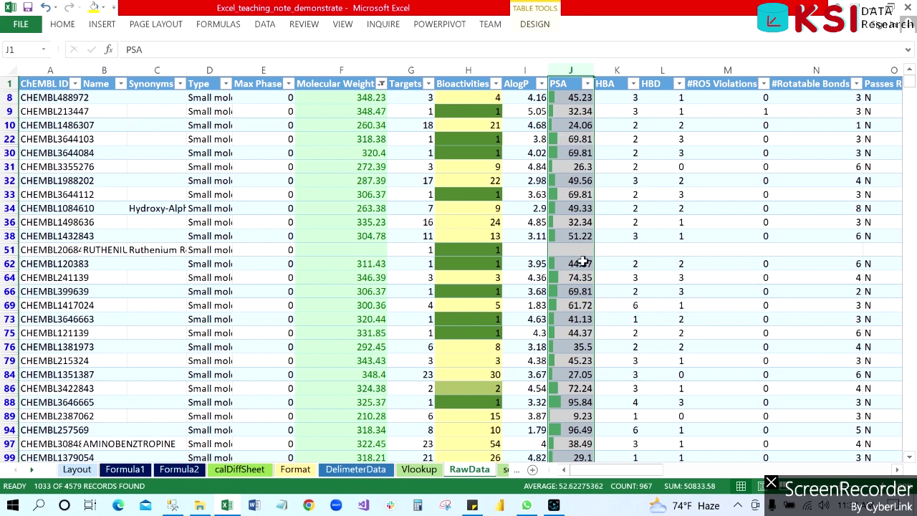
# Examine the data bars in the PSA column across the filtered rows and return to the table's first rows.
pyautogui.scroll(-3, 579, 349)
pyautogui.scroll(-5, 579, 350)
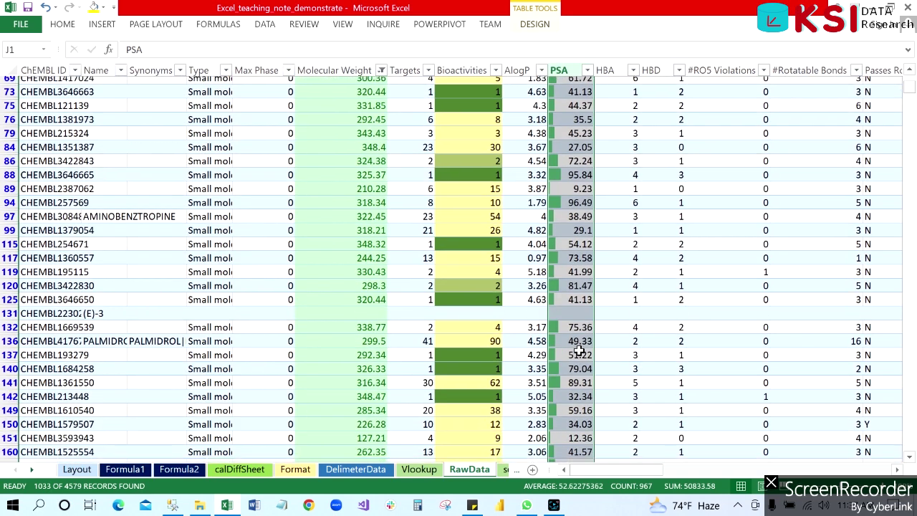
pyautogui.scroll(2, 579, 350)
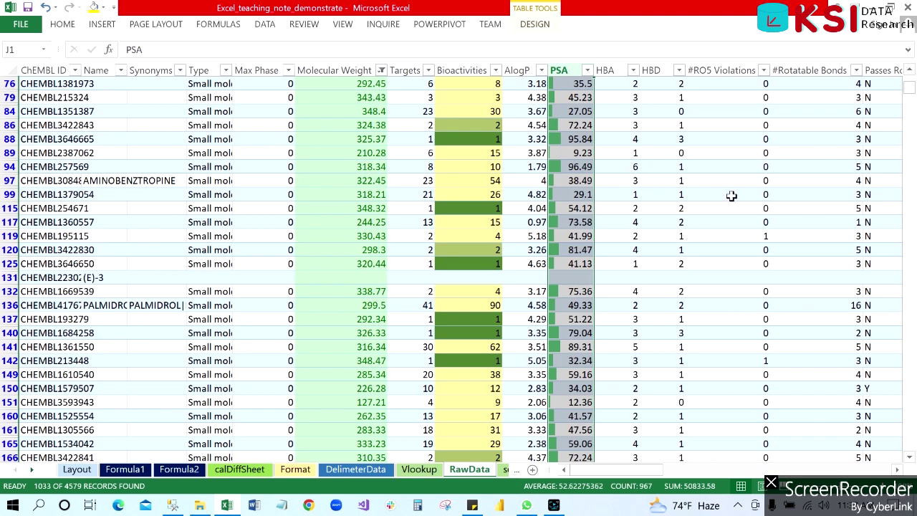
pyautogui.scroll(6, 303, 216)
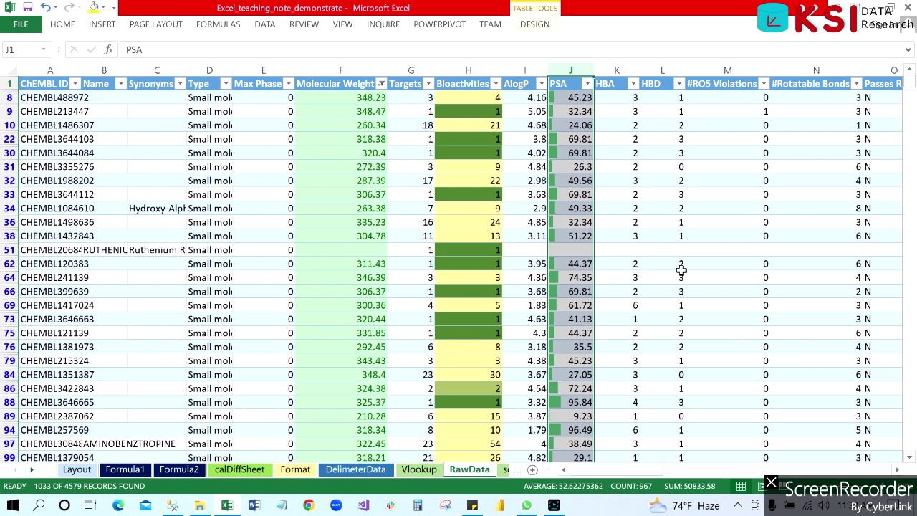
# Review the filter options of the Molecular Weight column, including clearing the filter, and close them without choosing any.
pyautogui.click(346, 84)
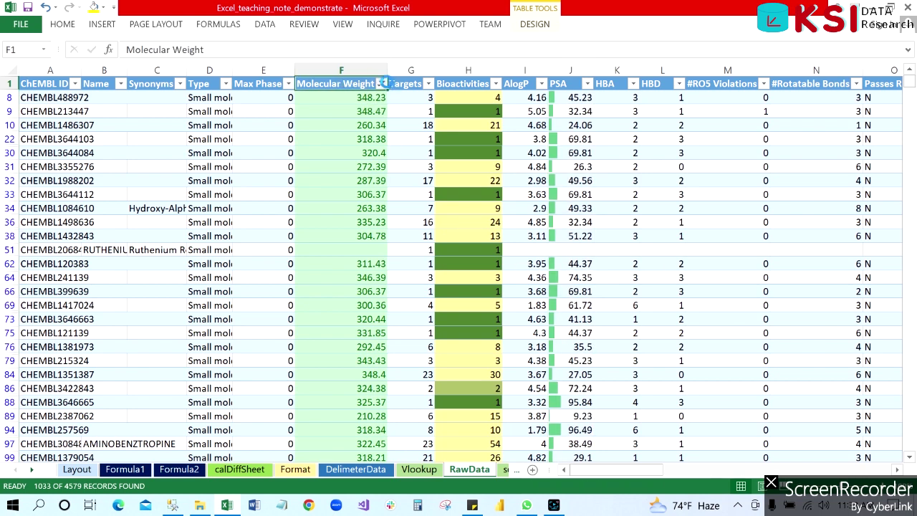
pyautogui.click(381, 84)
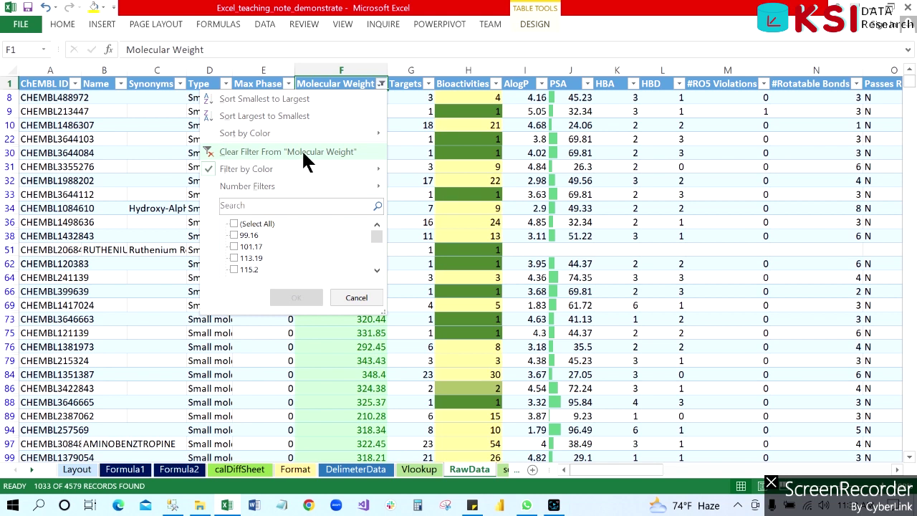
pyautogui.click(609, 45)
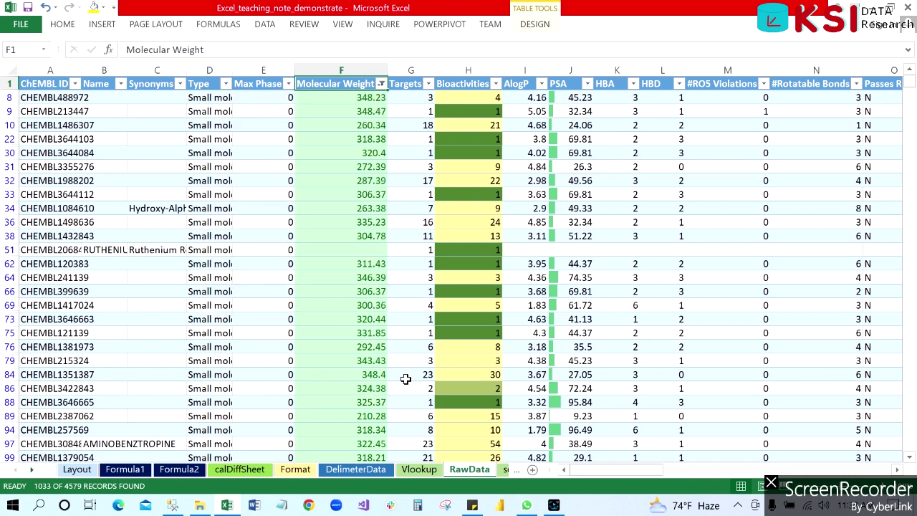